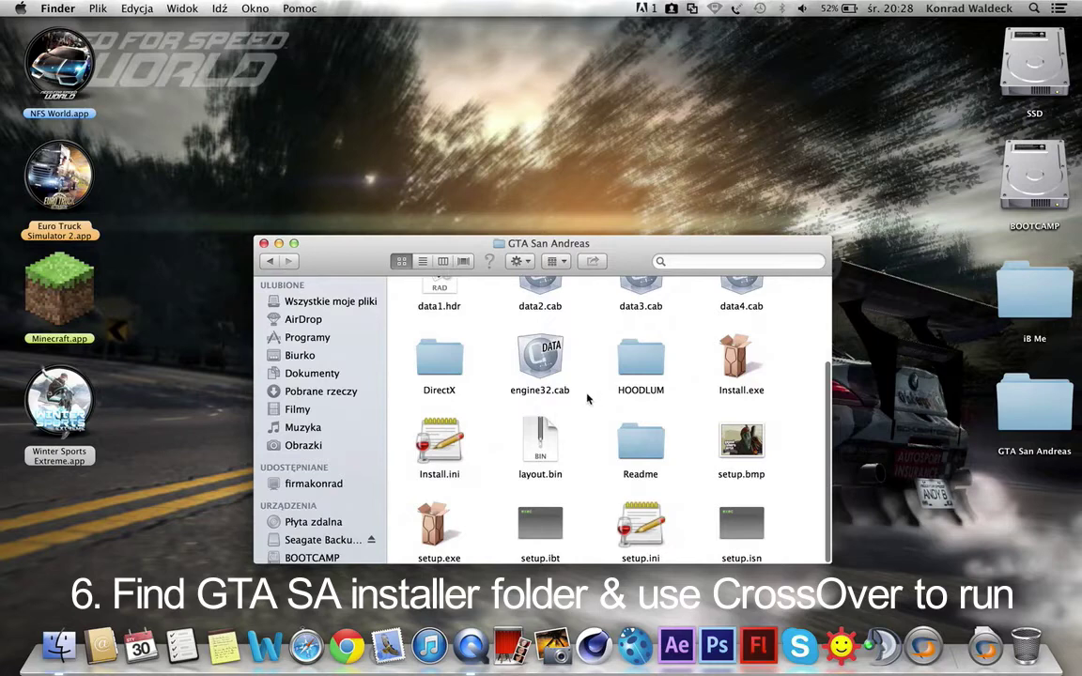
# Step: Open Install.exe from Finder with CrossOver.app (12.0)
pyautogui.click(739, 367)
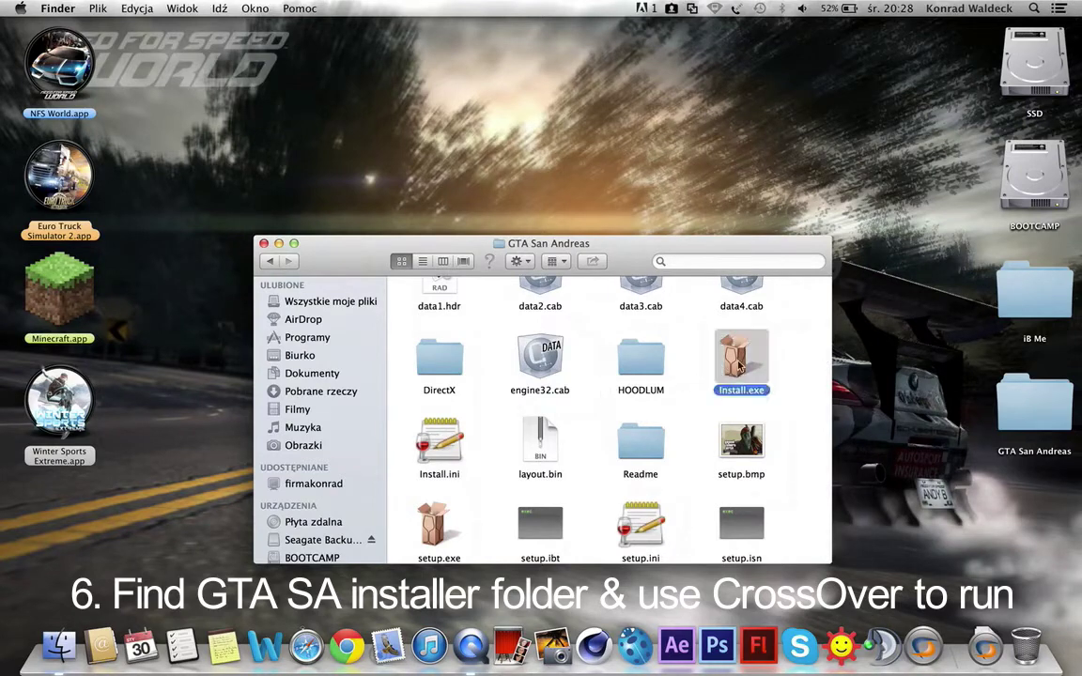
pyautogui.rightClick(731, 366)
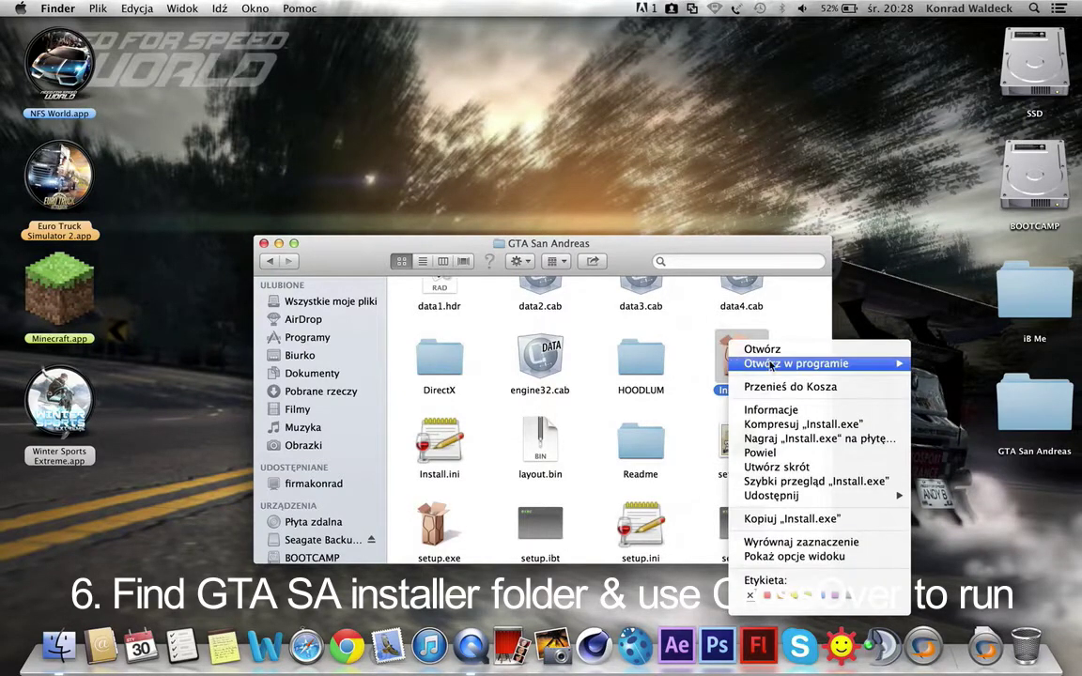
pyautogui.moveTo(735, 364)
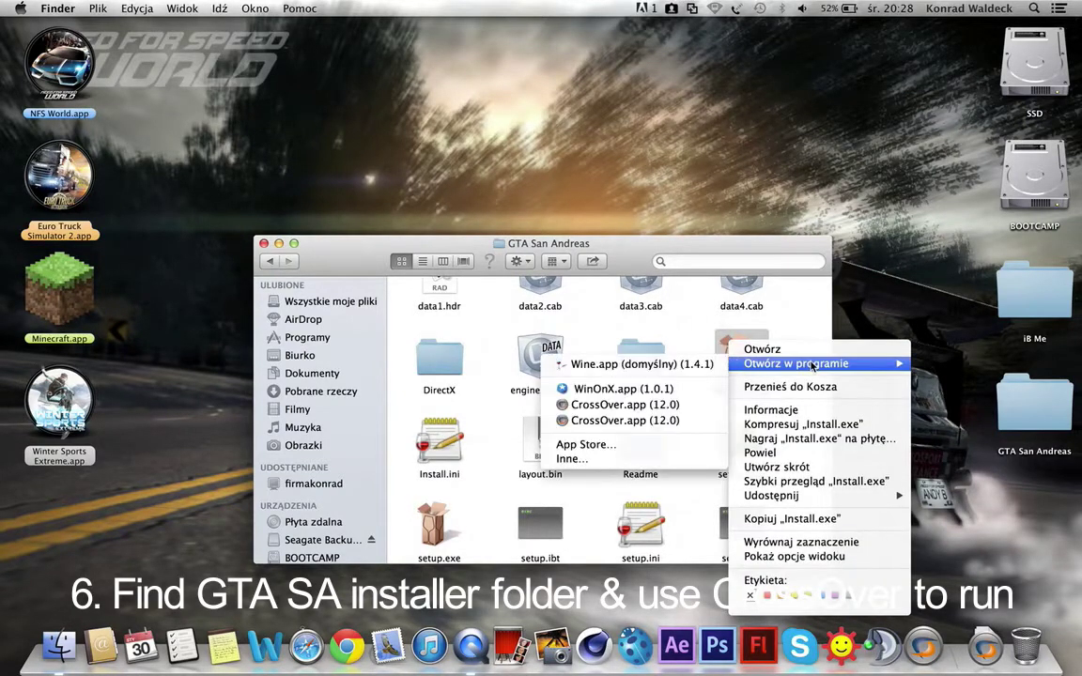
pyautogui.click(623, 405)
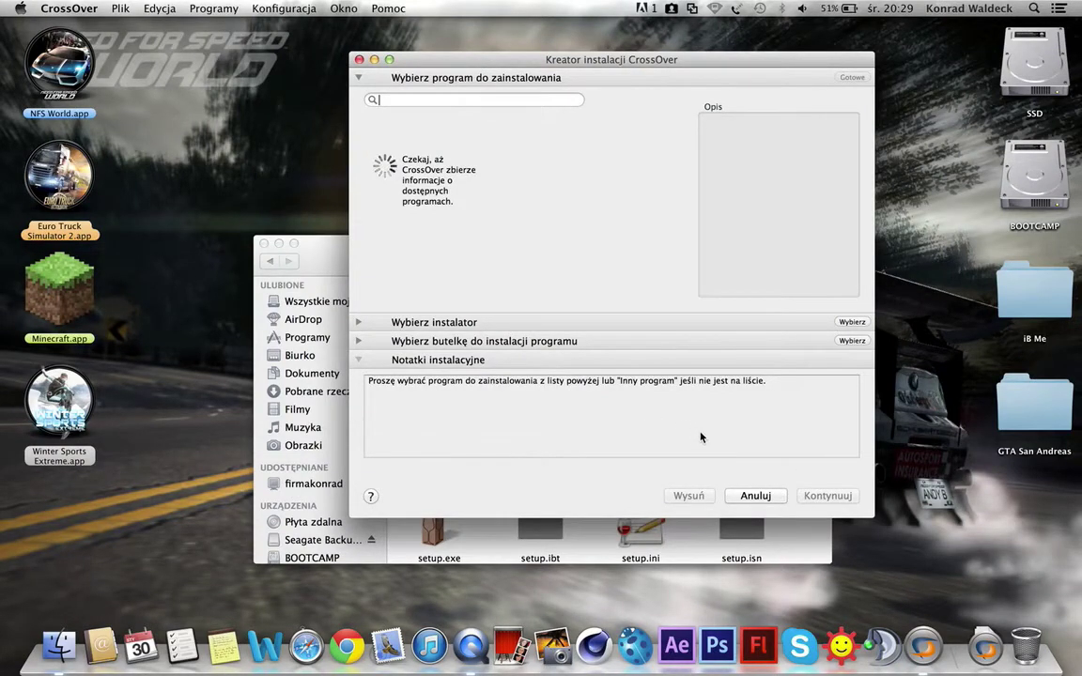
# Step: Continue through the CrossOver wizard and start installing Install.exe
pyautogui.moveTo(616, 60); pyautogui.dragTo(515, 85)
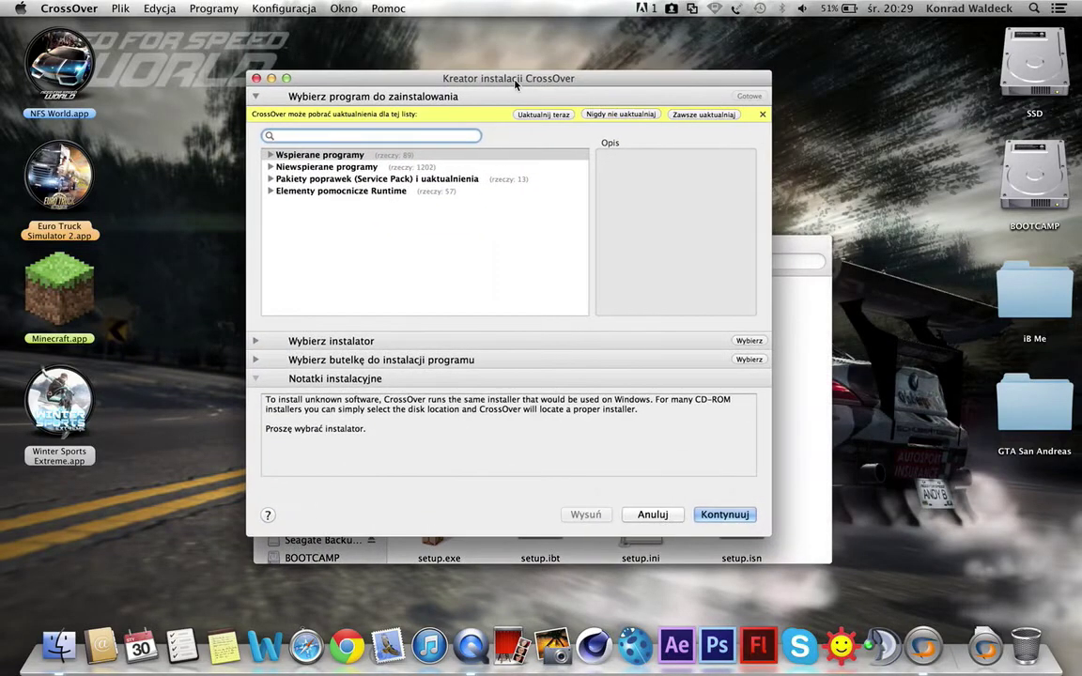
pyautogui.click(720, 515)
pyautogui.click(720, 515)
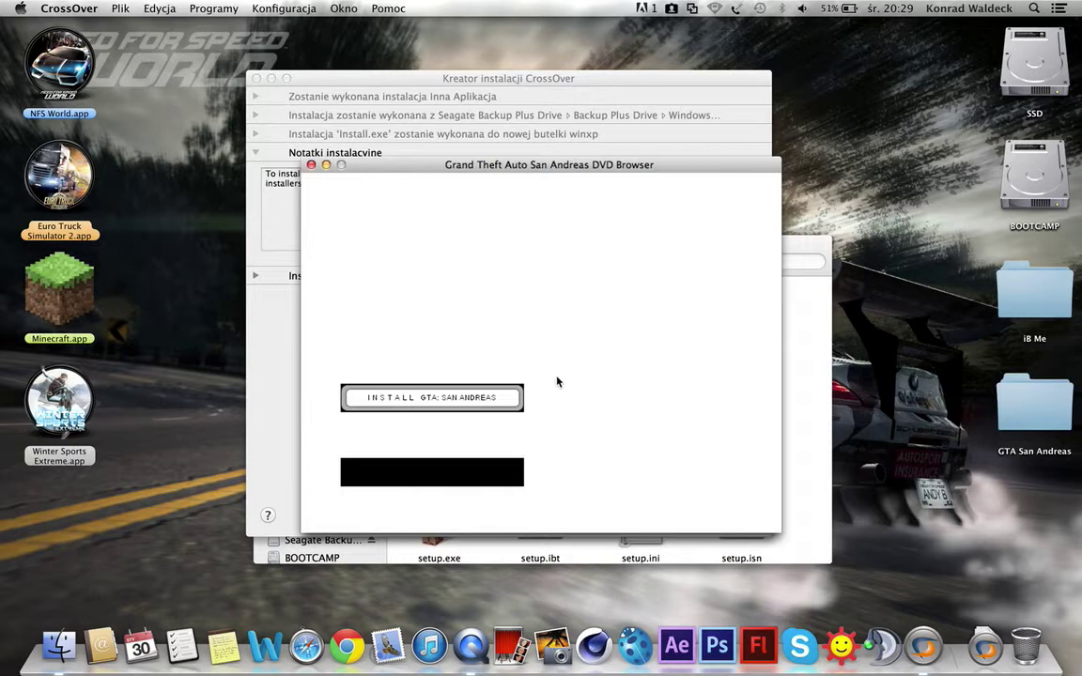
# Step: Launch INSTALL GTA: SAN ANDREAS from the DVD Browser in English, past the welcome page
pyautogui.moveTo(528, 172); pyautogui.dragTo(576, 139)
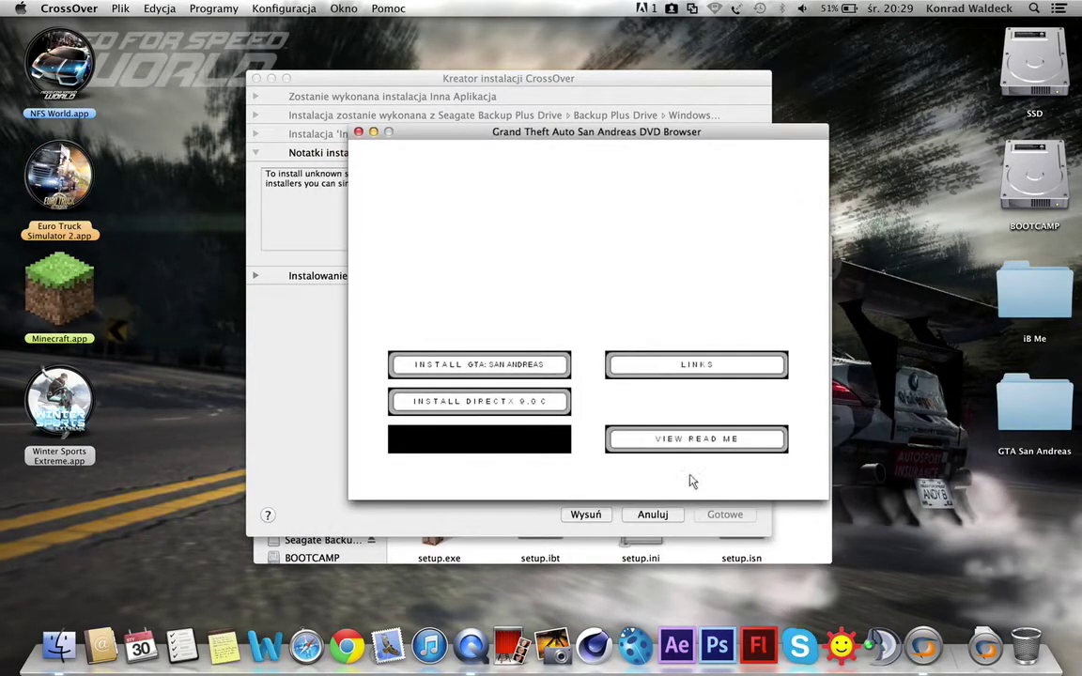
pyautogui.click(451, 366)
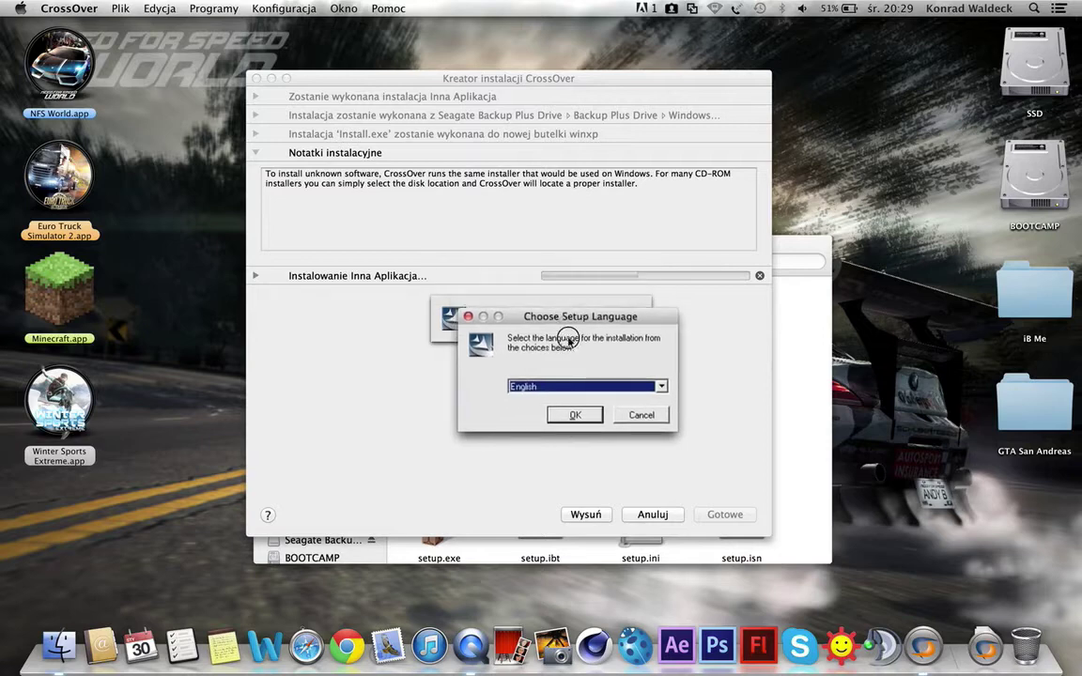
pyautogui.click(563, 452)
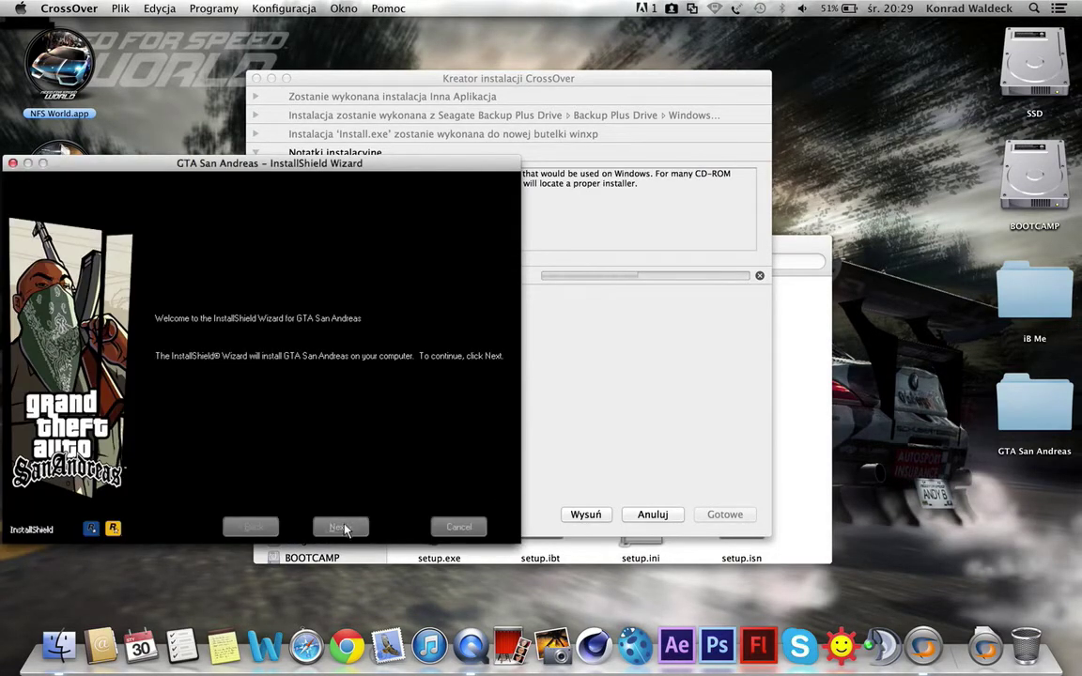
pyautogui.click(341, 528)
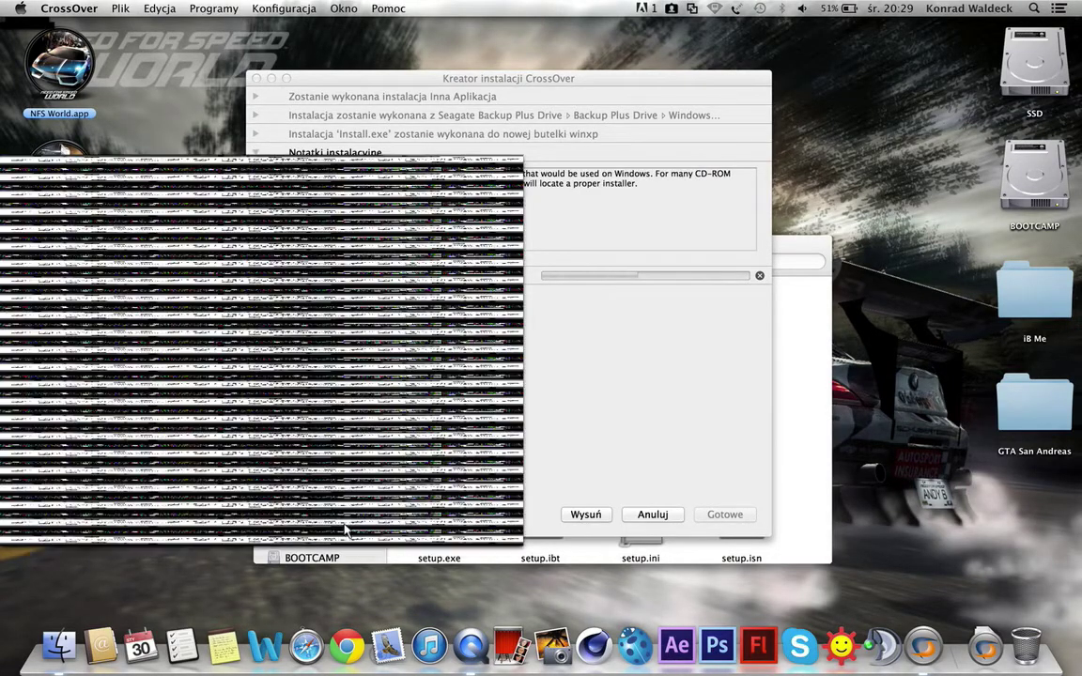
# Step: Accept the license, pass the system requirements, and keep the Complete setup type
pyautogui.click(263, 462)
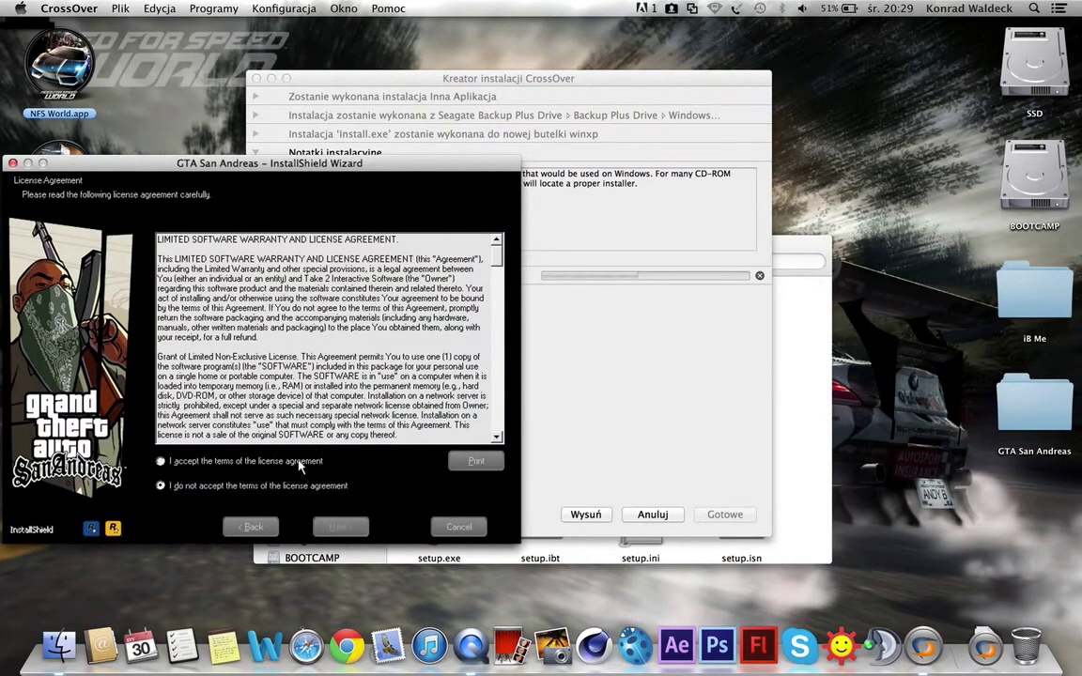
pyautogui.click(353, 531)
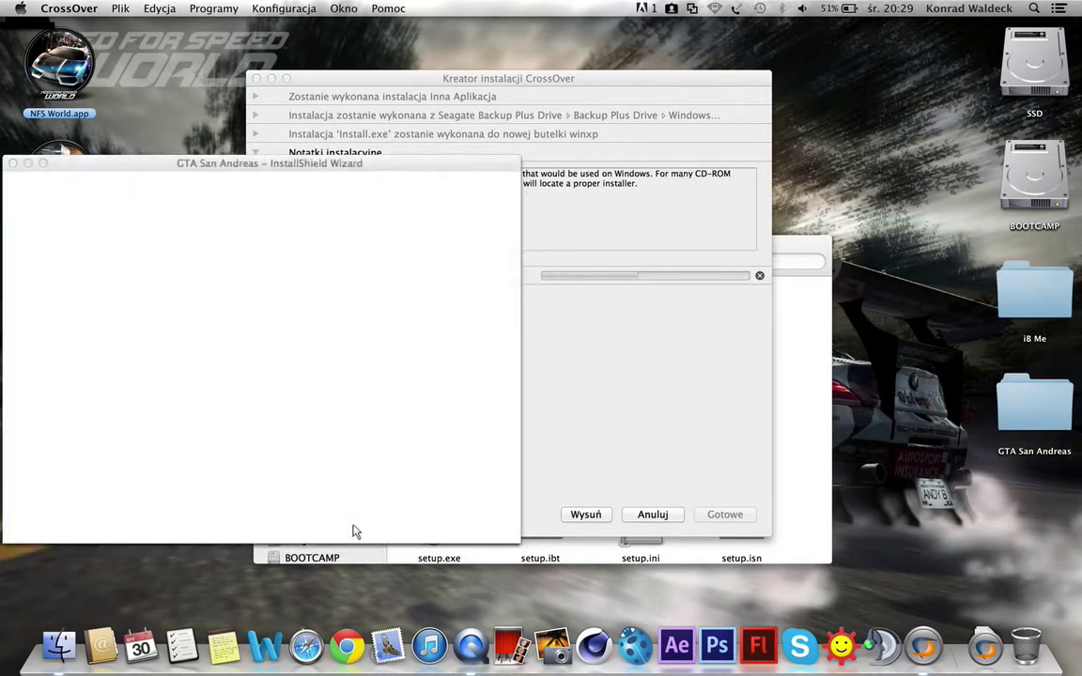
pyautogui.click(354, 531)
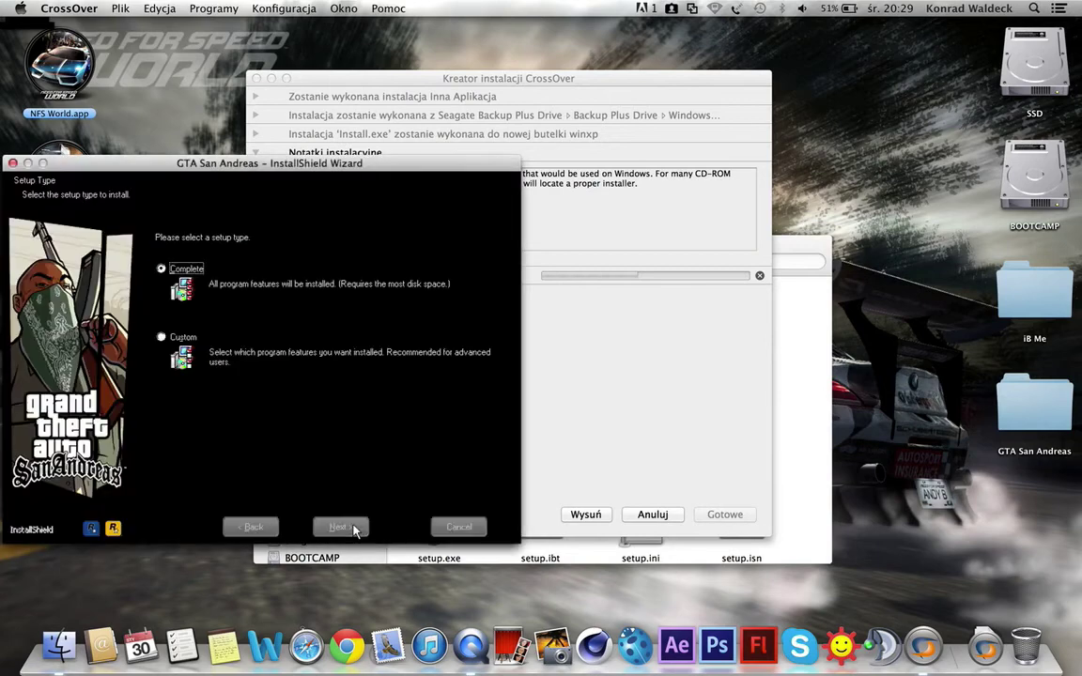
pyautogui.click(351, 527)
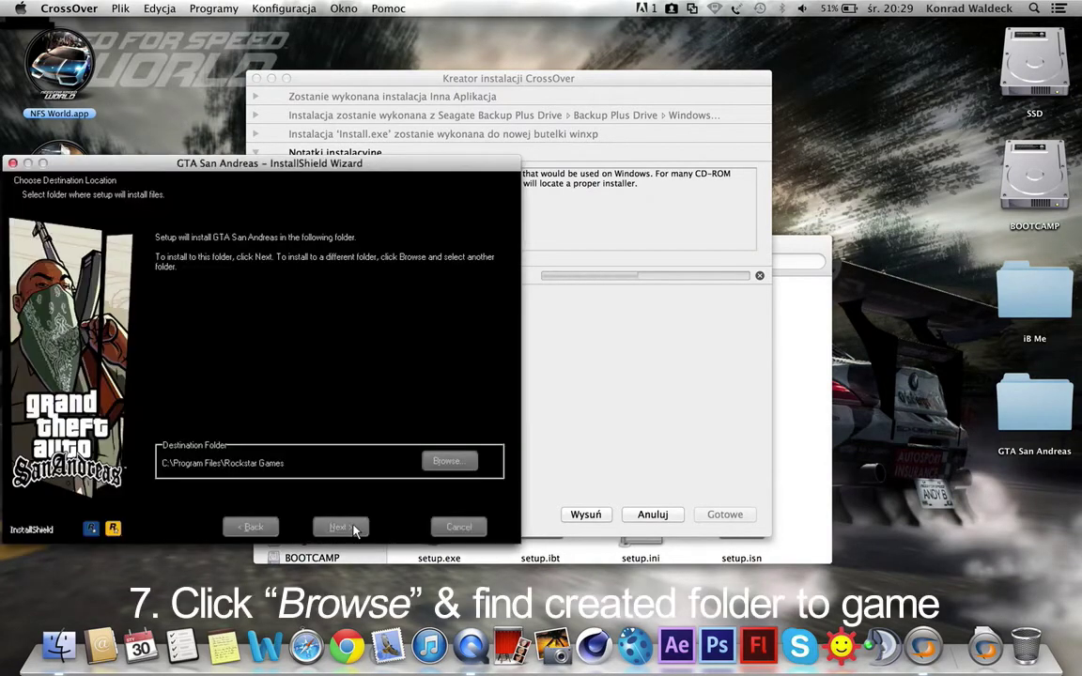
# Step: Set the install destination to My Mac Desktop > GTA San Andreas
pyautogui.click(445, 462)
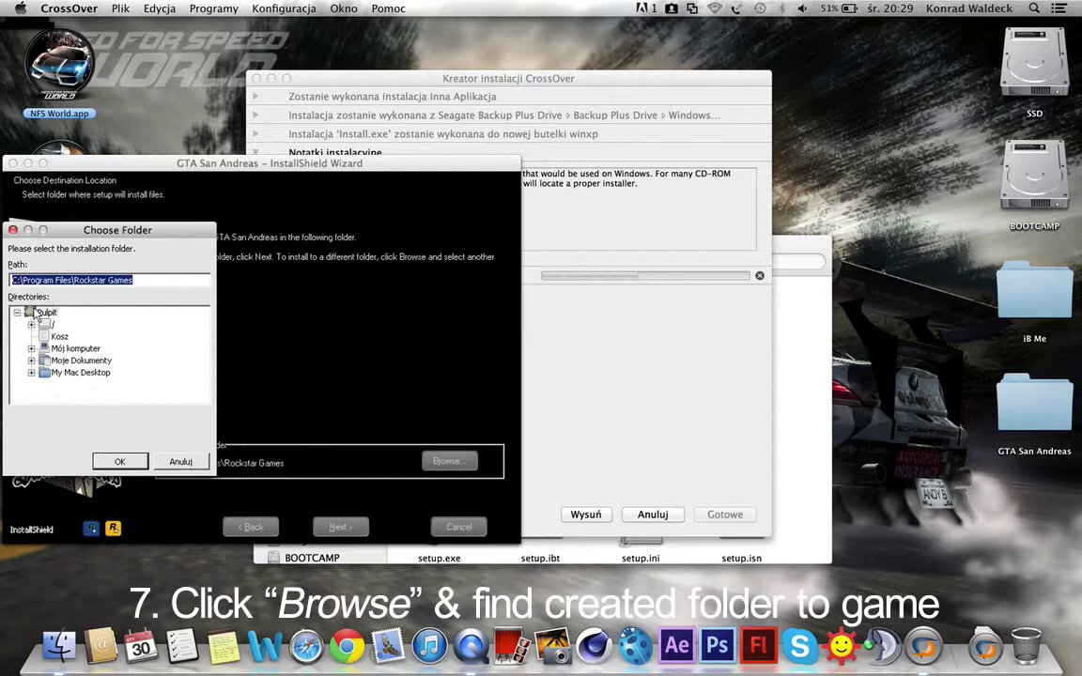
pyautogui.click(32, 312)
pyautogui.click(31, 373)
pyautogui.click(92, 349)
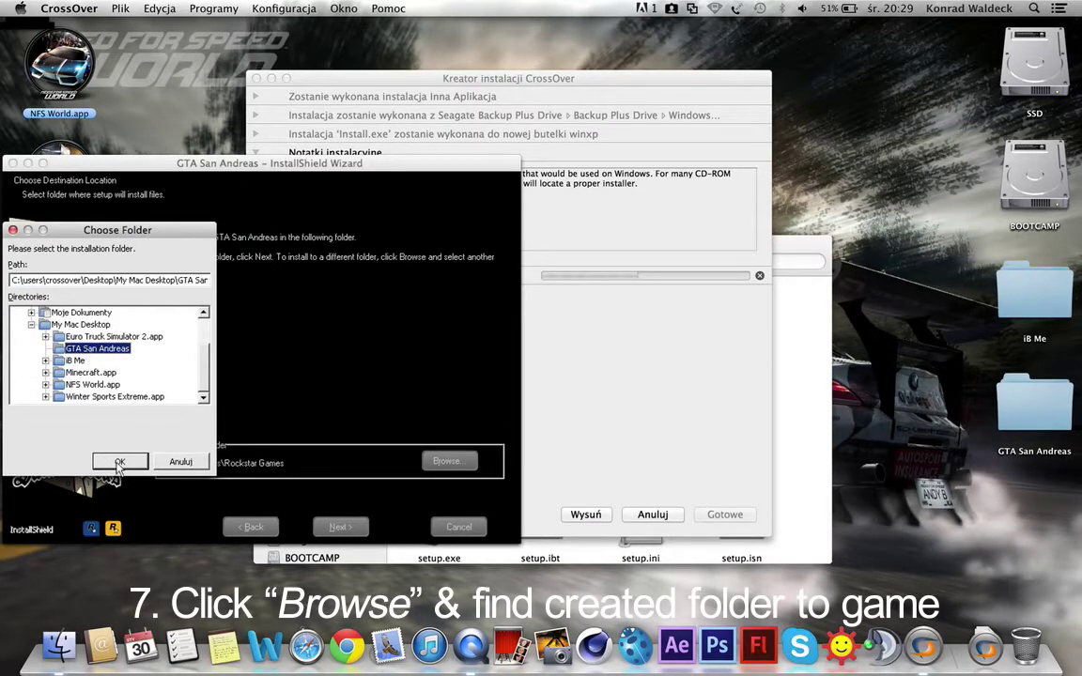
pyautogui.click(120, 463)
pyautogui.click(336, 527)
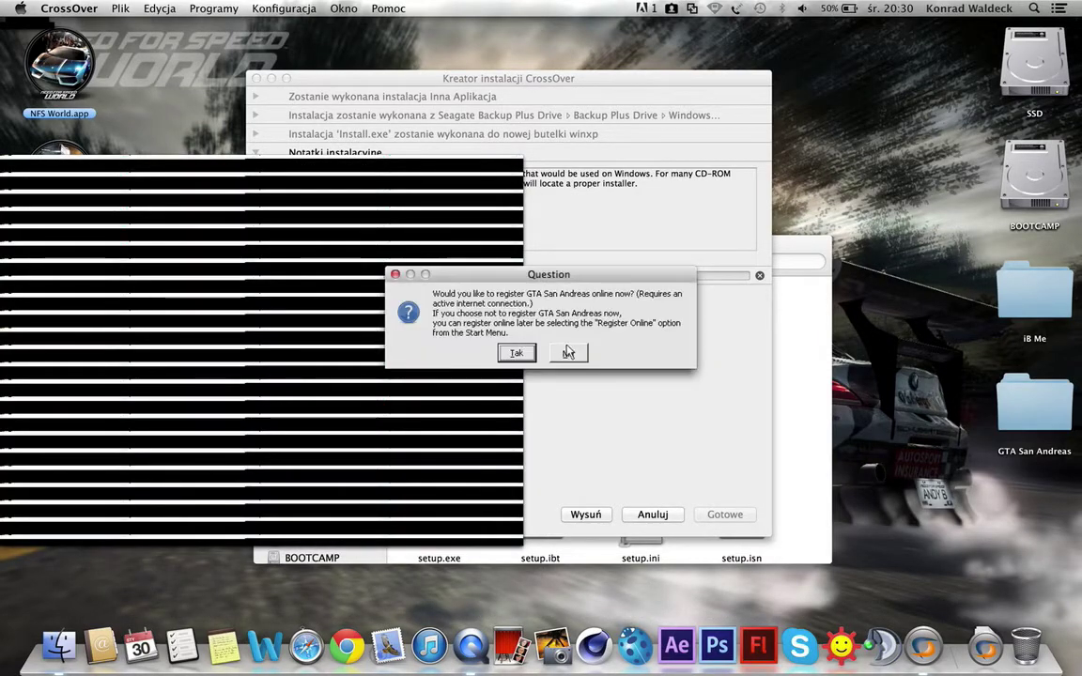
# Step: Decline online registration and a desktop shortcut, install the game, and finish both wizards
pyautogui.click(570, 356)
pyautogui.click(570, 342)
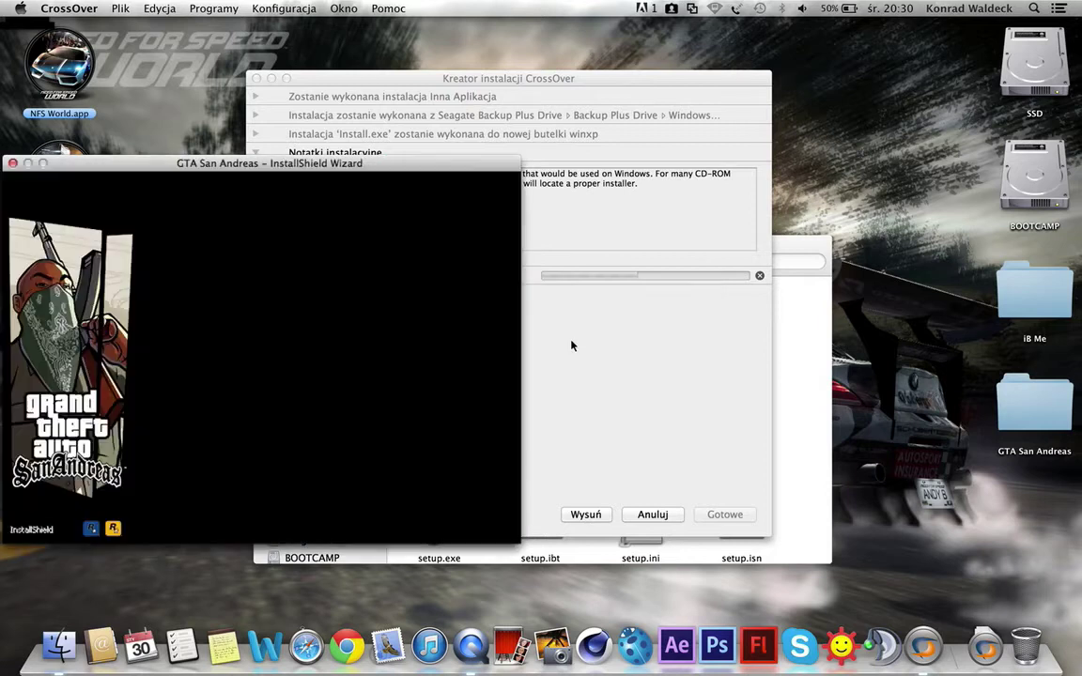
pyautogui.click(338, 526)
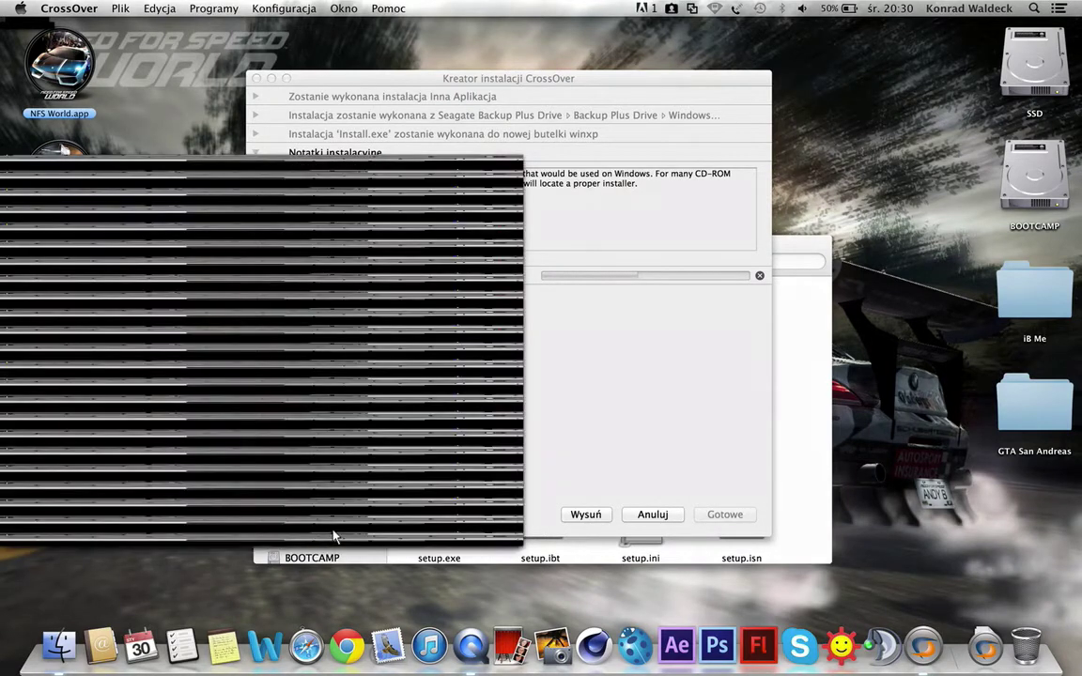
pyautogui.moveTo(136, 176); pyautogui.dragTo(675, 160)
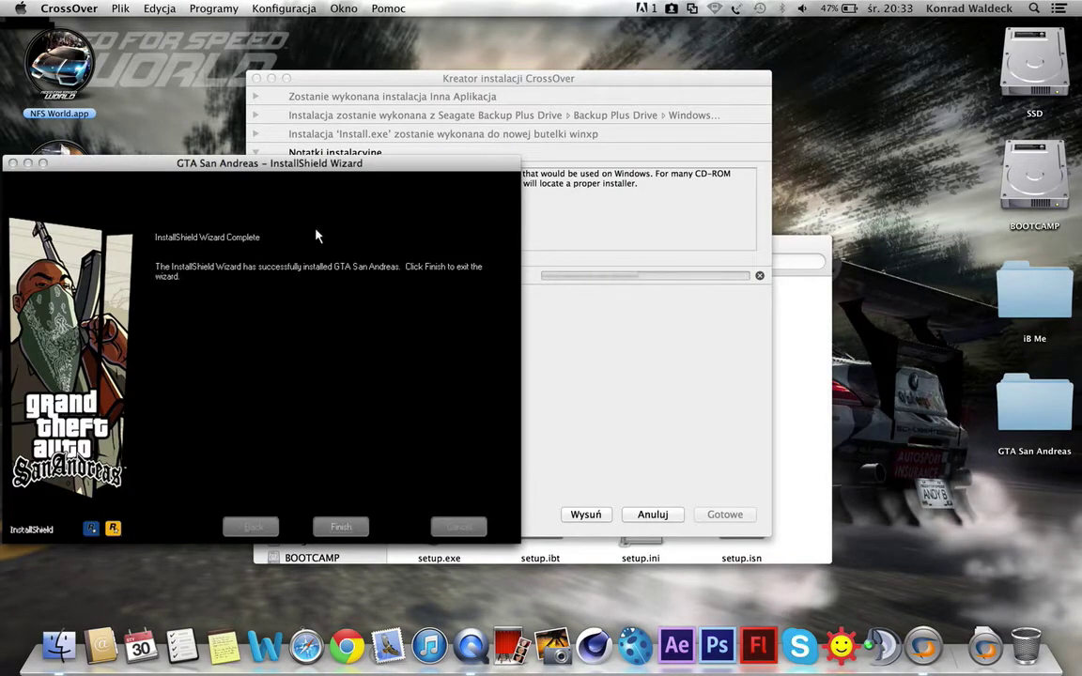
pyautogui.moveTo(253, 165); pyautogui.dragTo(541, 180)
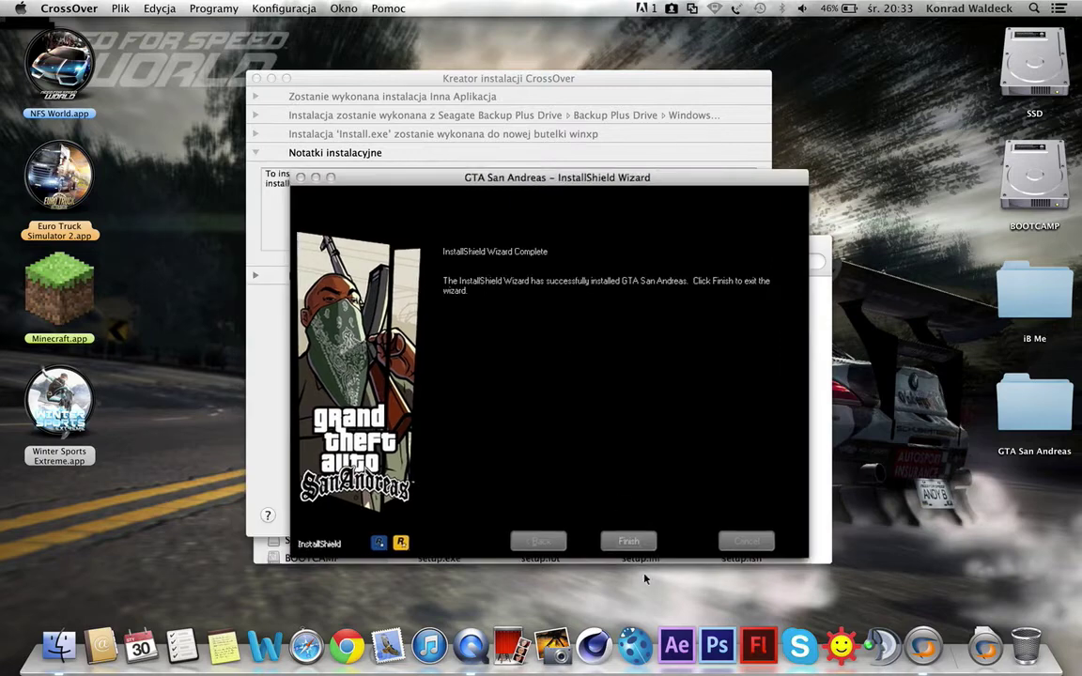
pyautogui.click(626, 542)
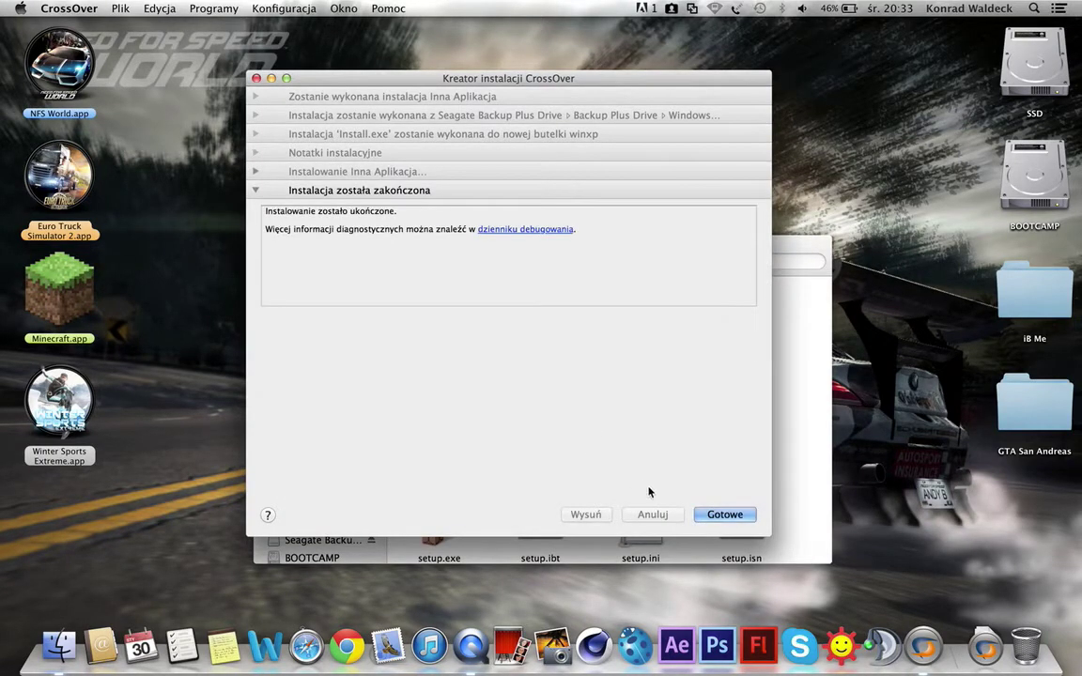
pyautogui.click(724, 516)
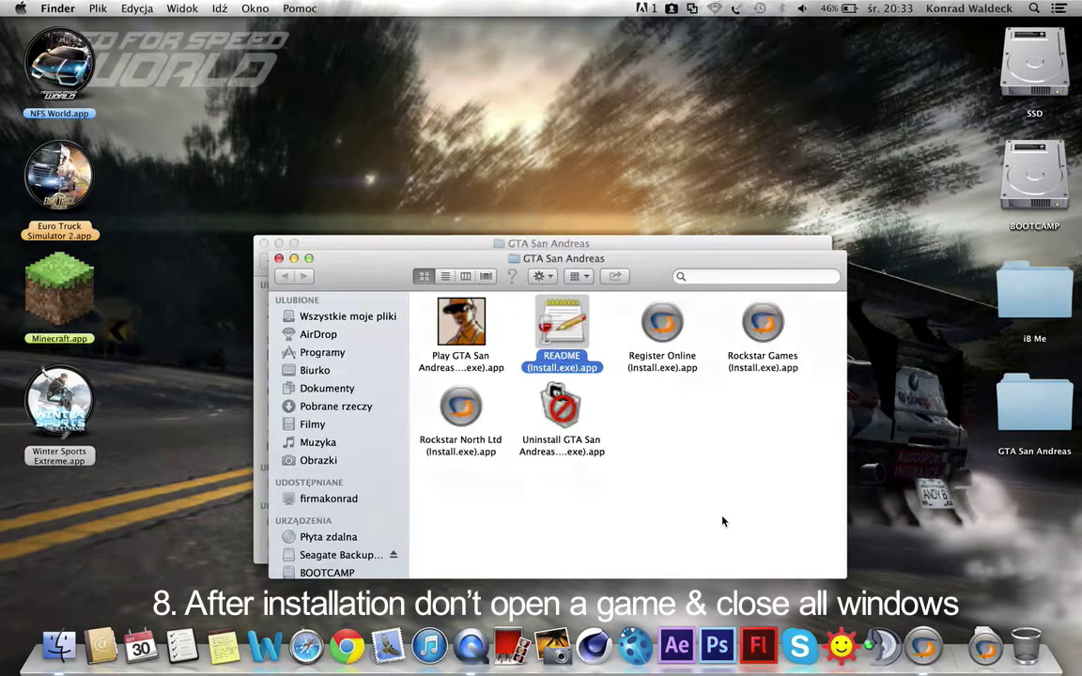
# Step: Open sa-mp-0.3e-install.exe from the GTA SAN ANDREAS folder with CrossOver.app
pyautogui.click(698, 461)
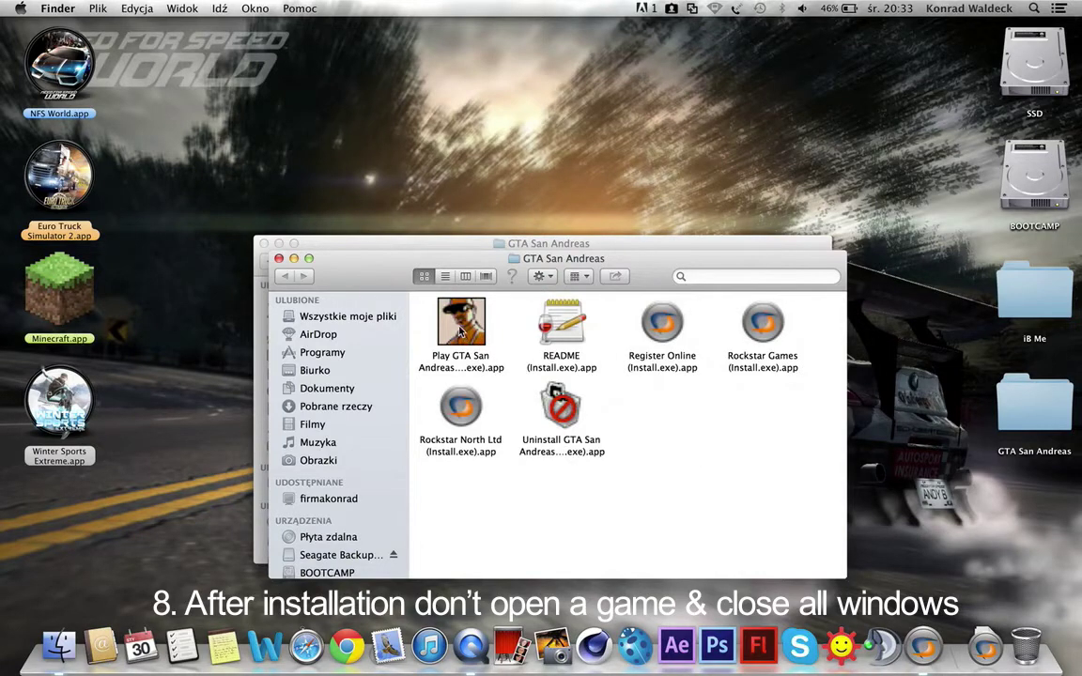
pyautogui.click(460, 331)
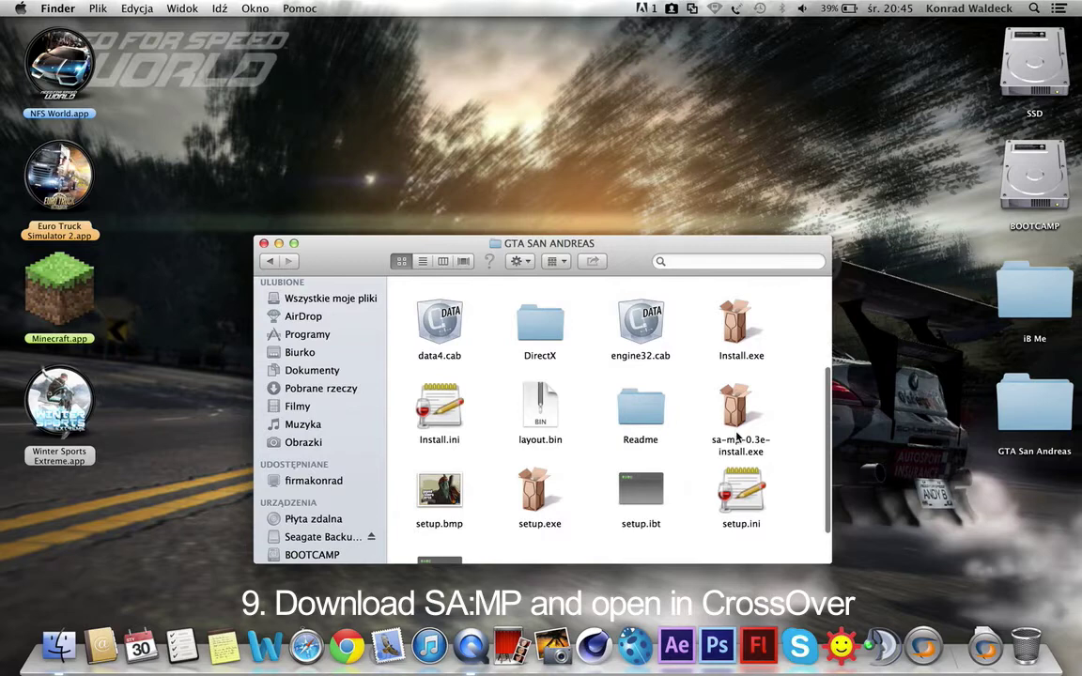
pyautogui.click(736, 418)
pyautogui.rightClick(742, 406)
pyautogui.click(741, 406)
pyautogui.rightClick(742, 406)
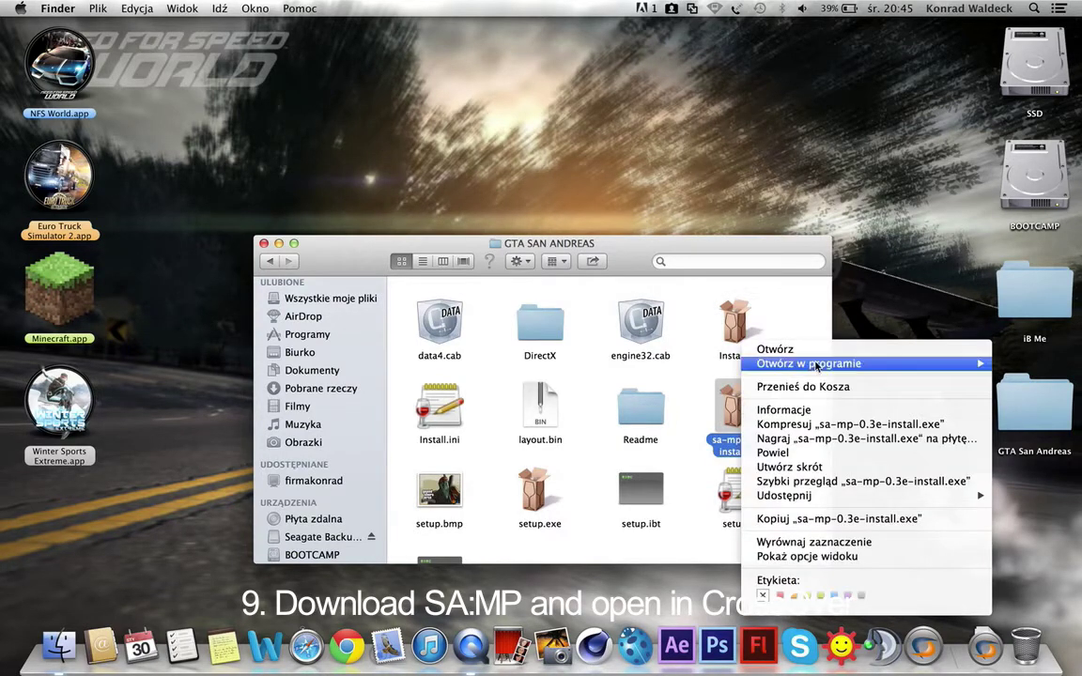
pyautogui.moveTo(816, 364)
pyautogui.click(617, 402)
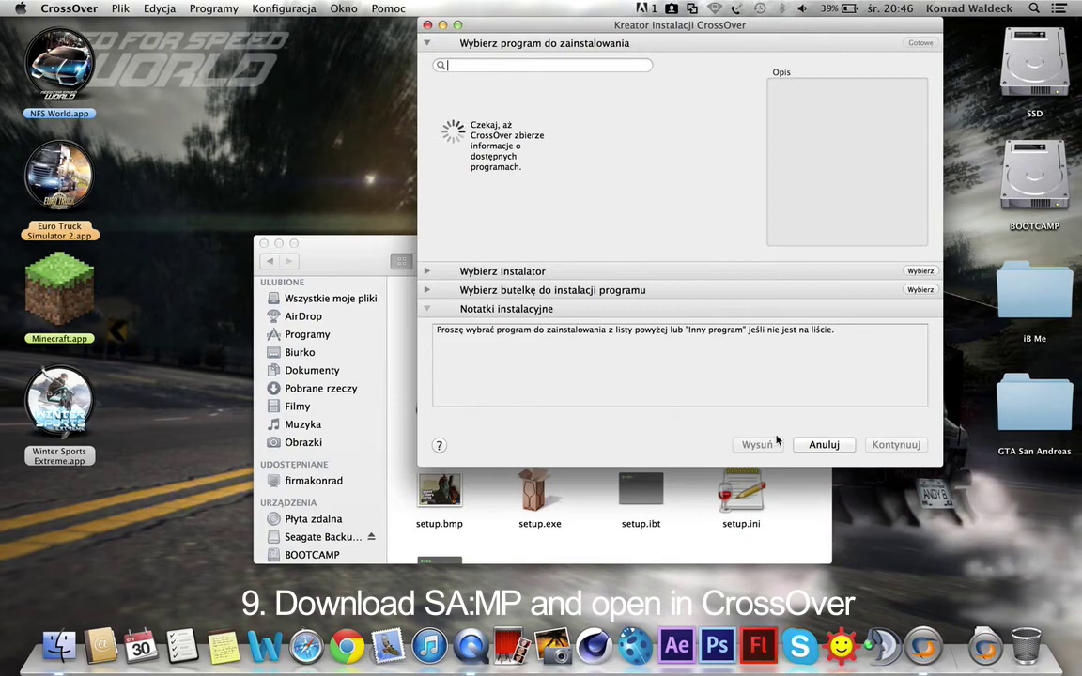
# Step: Proceed with the SA-MP installer in CrossOver and accept its license
pyautogui.moveTo(688, 29); pyautogui.dragTo(574, 145)
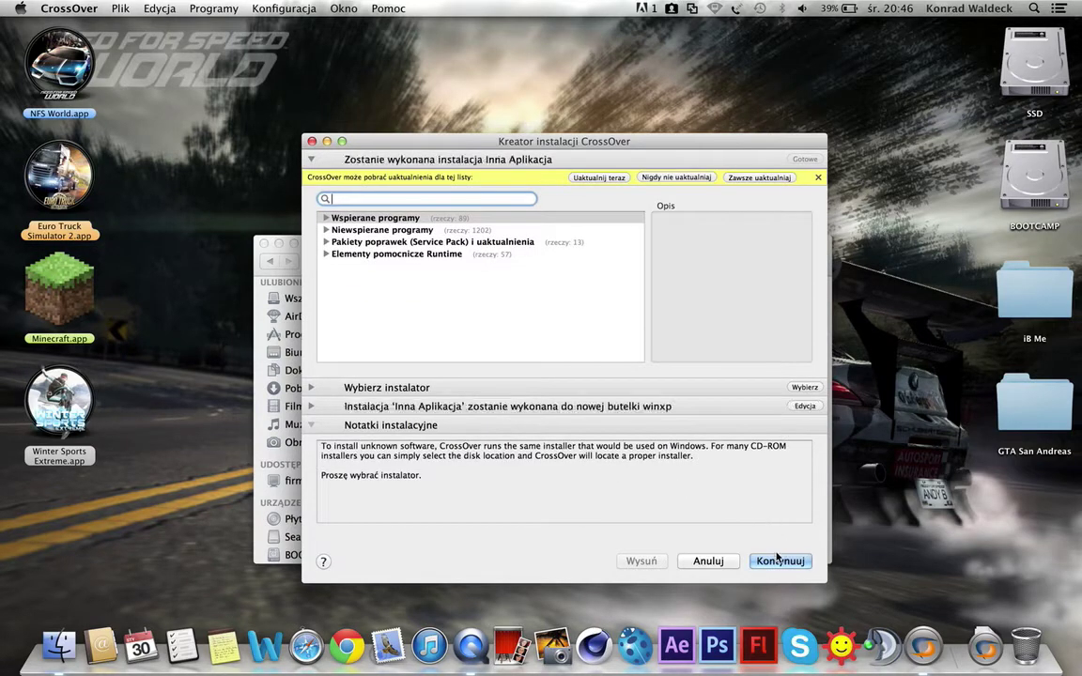
pyautogui.click(774, 562)
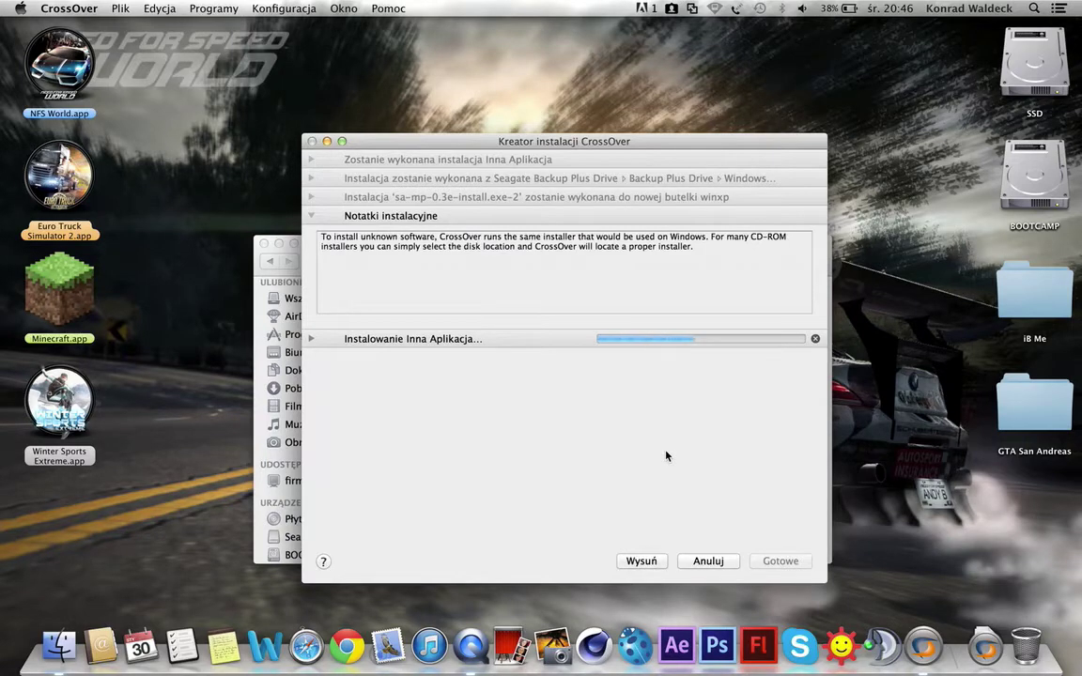
pyautogui.click(624, 445)
# Step: Set the SA-MP destination to My Mac Desktop > GTA San Andreas > GTA San Andreas
pyautogui.click(633, 355)
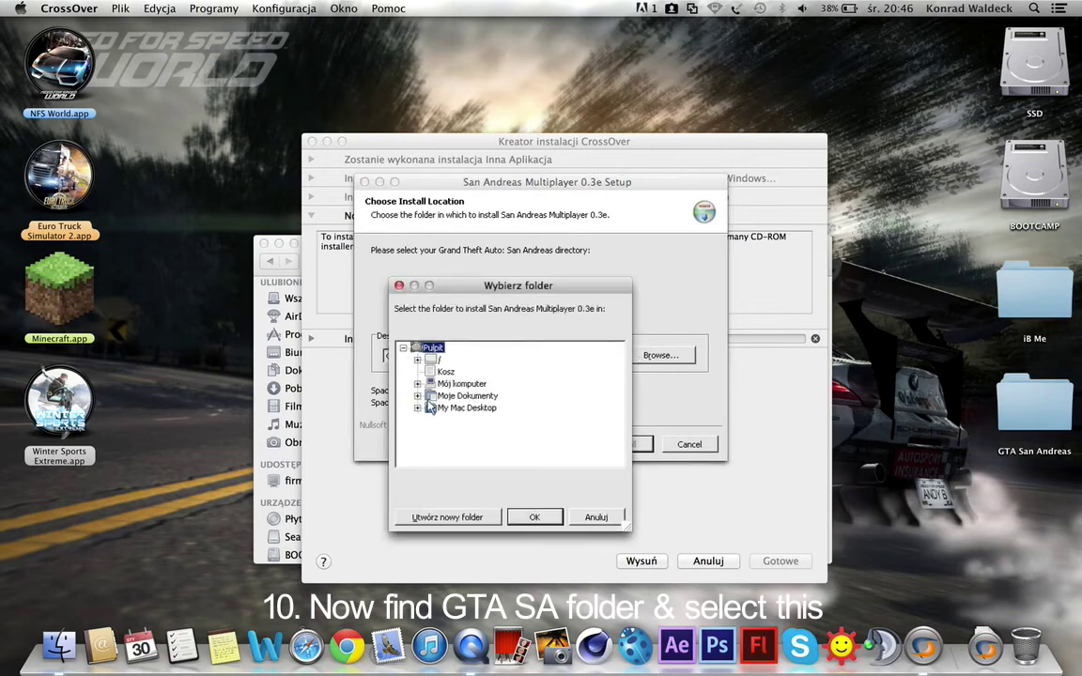
pyautogui.click(417, 408)
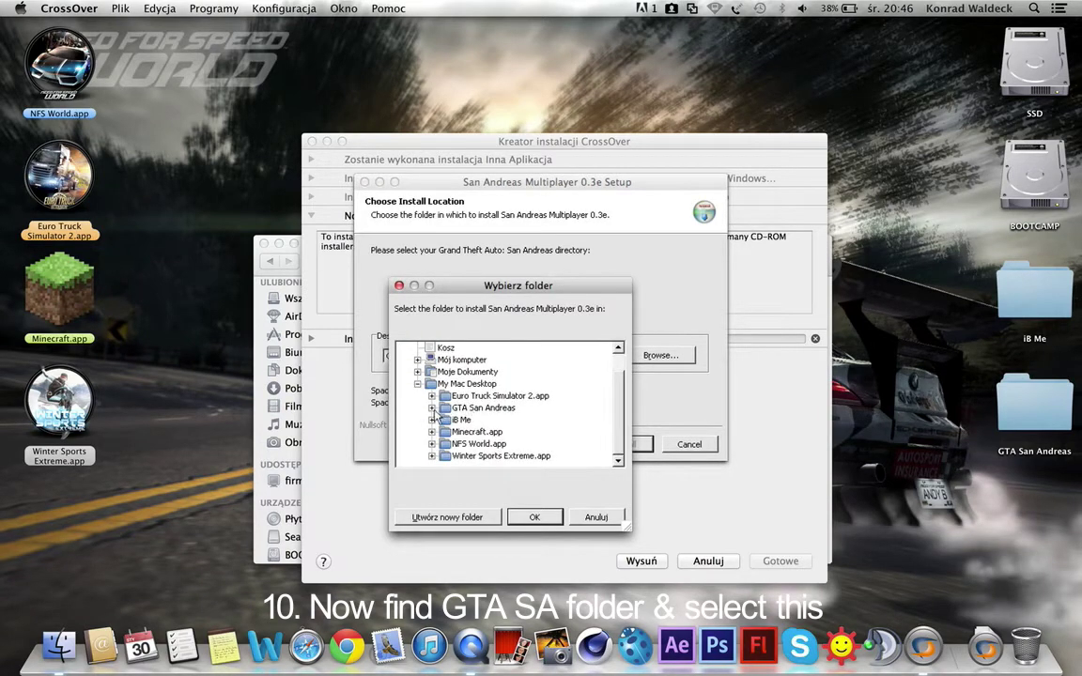
pyautogui.click(474, 408)
pyautogui.click(432, 408)
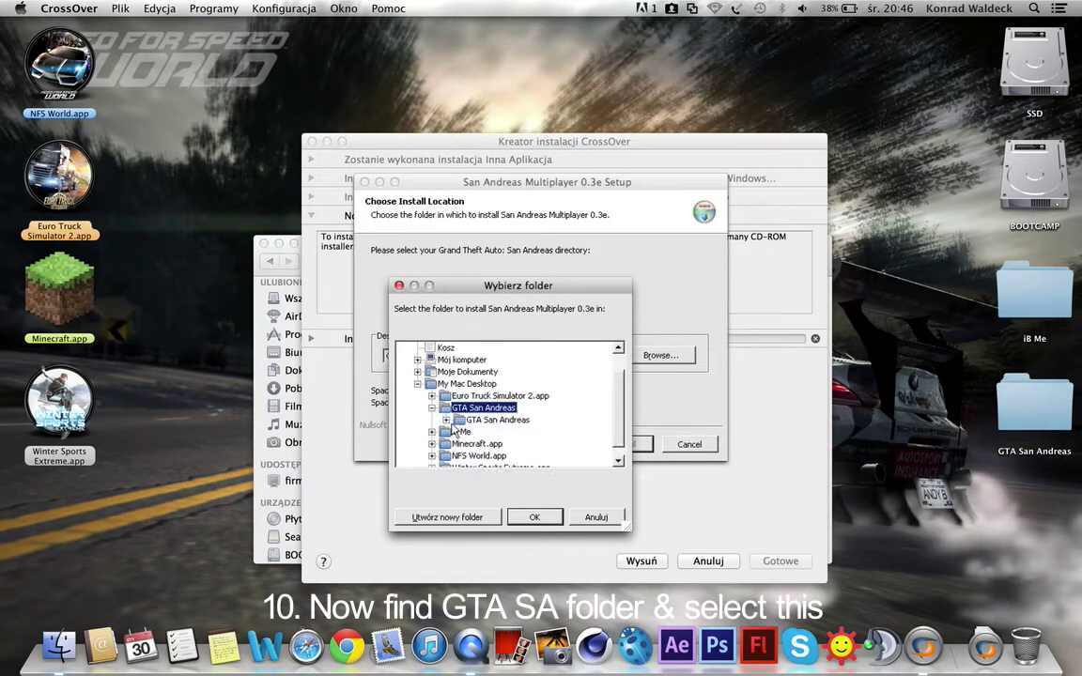
pyautogui.doubleClick(497, 419)
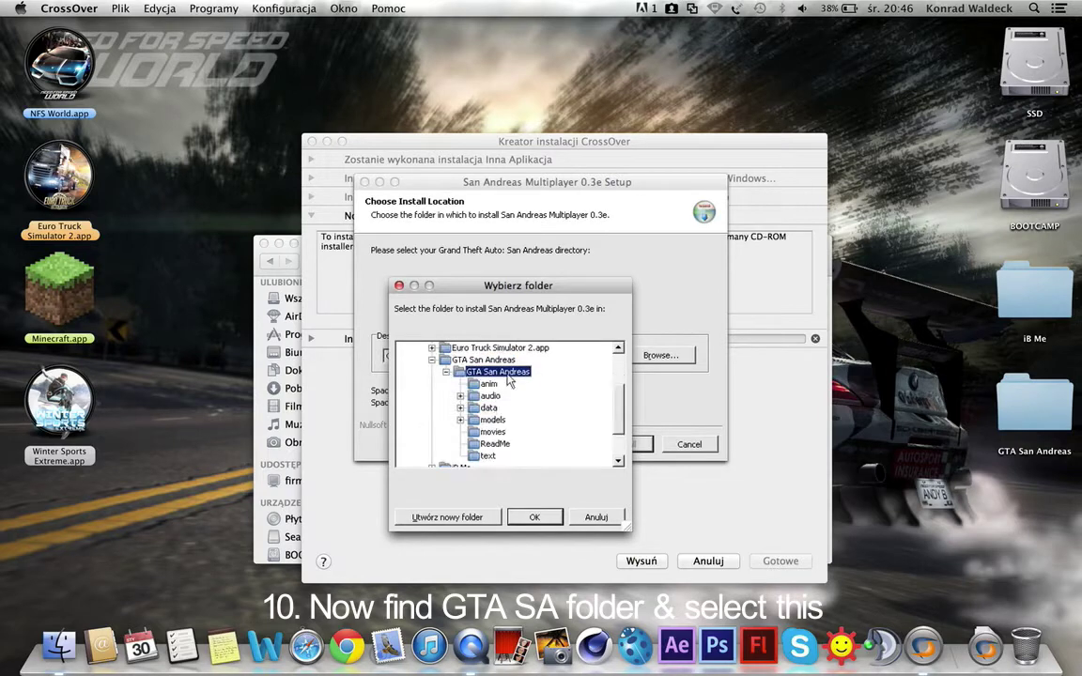
pyautogui.click(532, 518)
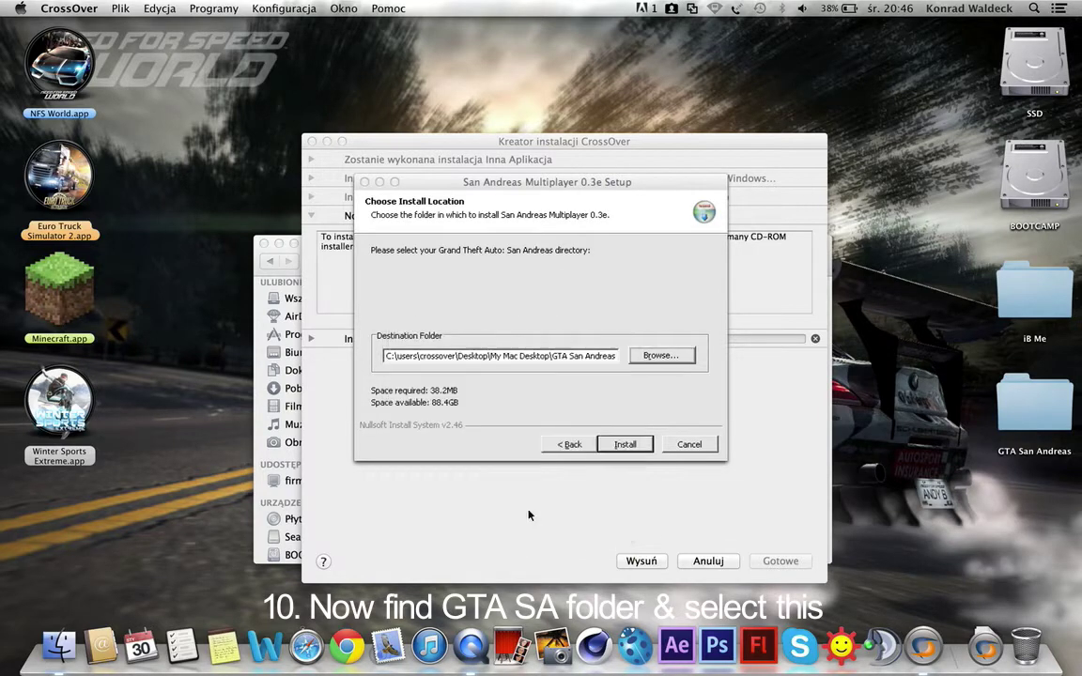
# Step: Install San Andreas Multiplayer 0.3e and finish the SA-MP setup and CrossOver wizard
pyautogui.click(624, 445)
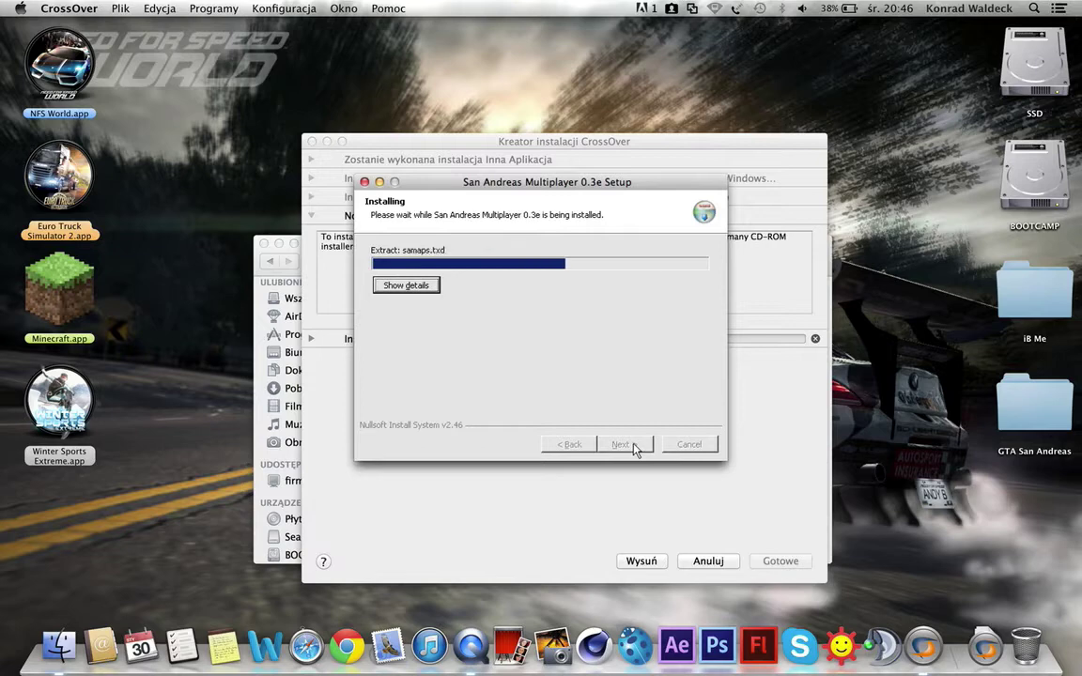
pyautogui.click(634, 446)
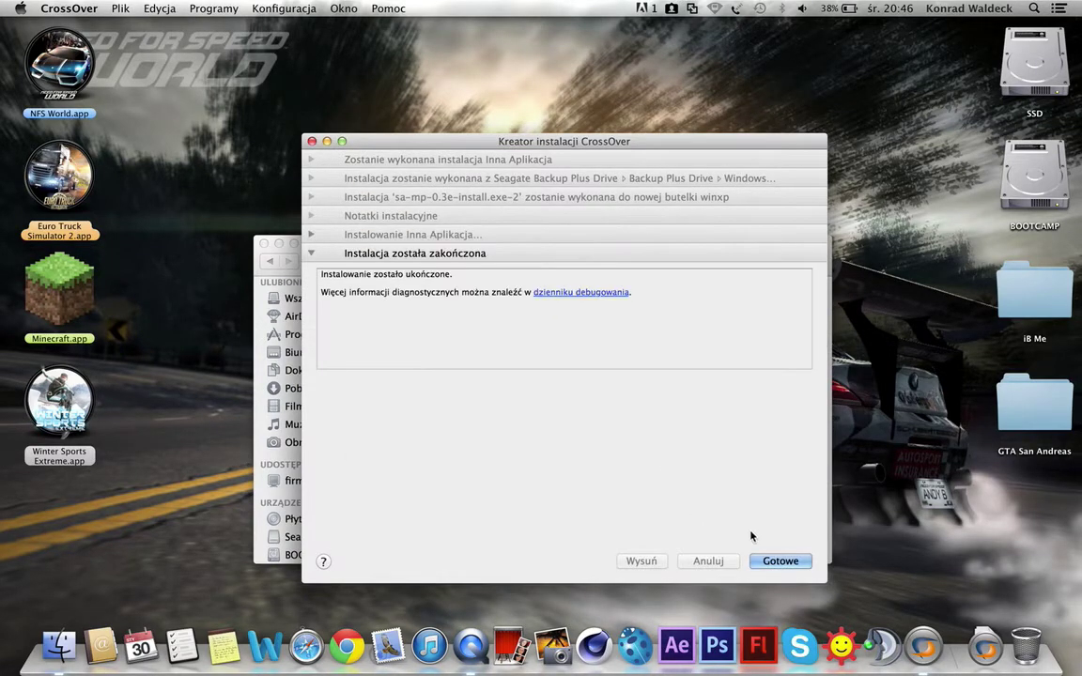
pyautogui.click(781, 561)
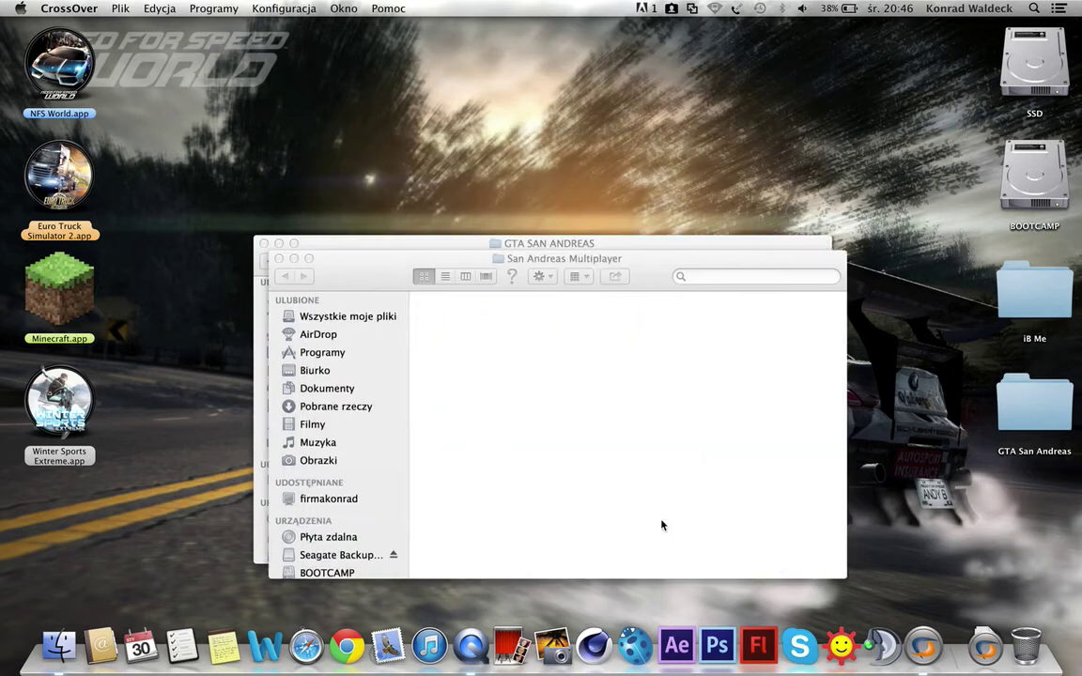
# Step: Close the San Andreas Multiplayer and installer-files Finder windows
pyautogui.click(465, 323)
pyautogui.press('super+w')
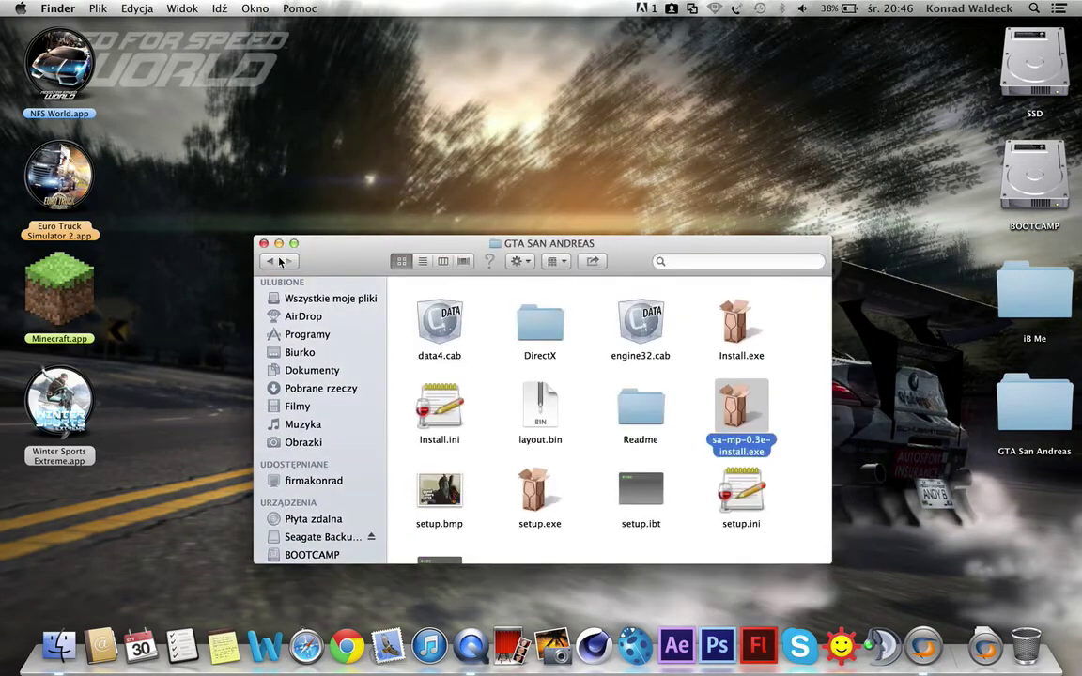
pyautogui.click(479, 311)
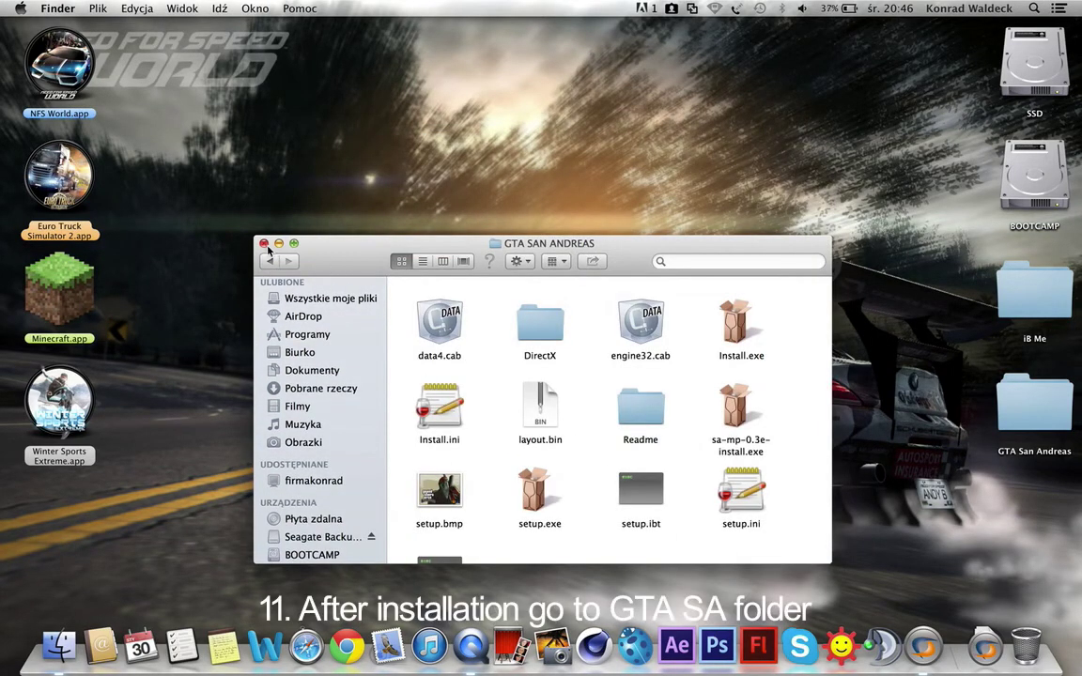
pyautogui.click(264, 243)
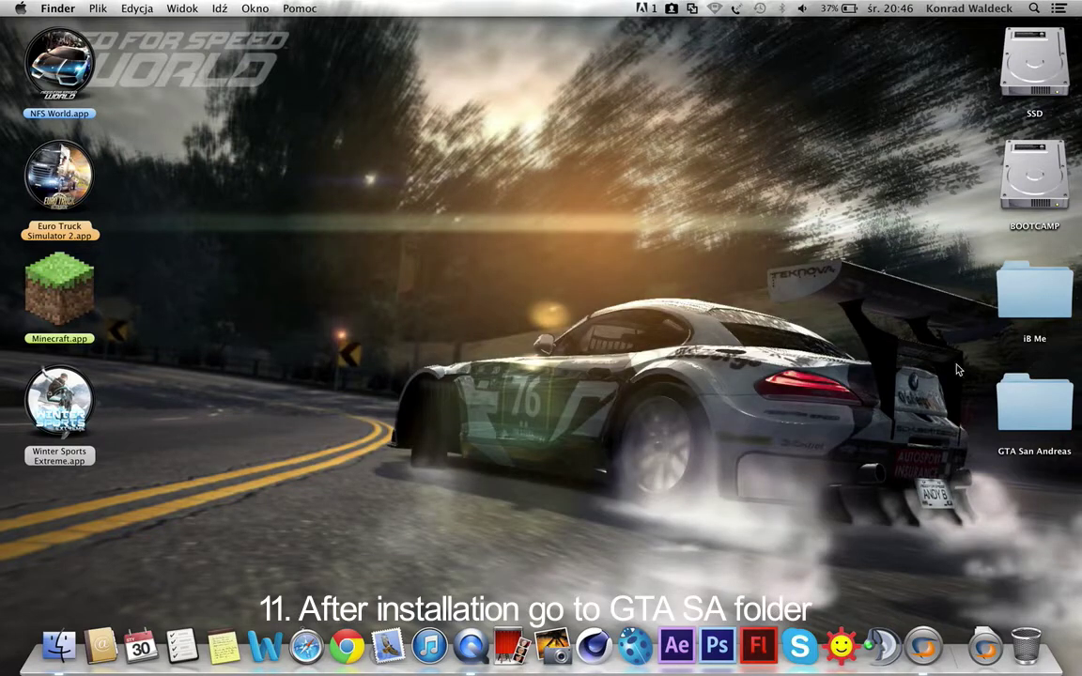
# Step: Open samp.exe from desktop GTA San Andreas > GTA San Andreas with CrossOver.app (12.0)
pyautogui.doubleClick(1034, 402)
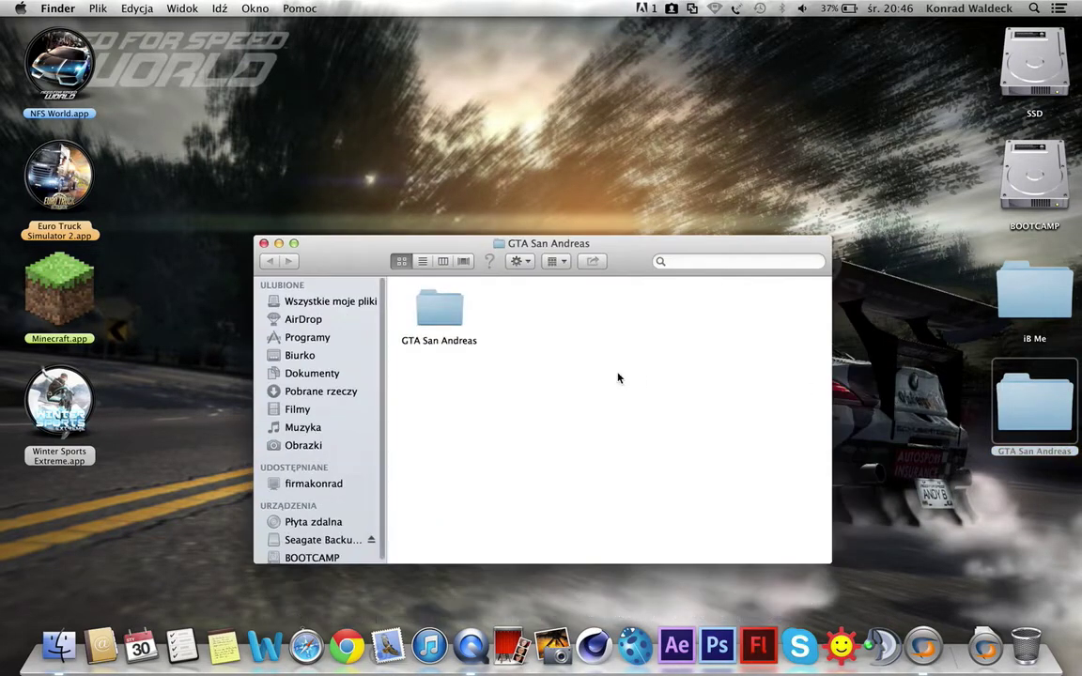
pyautogui.doubleClick(455, 319)
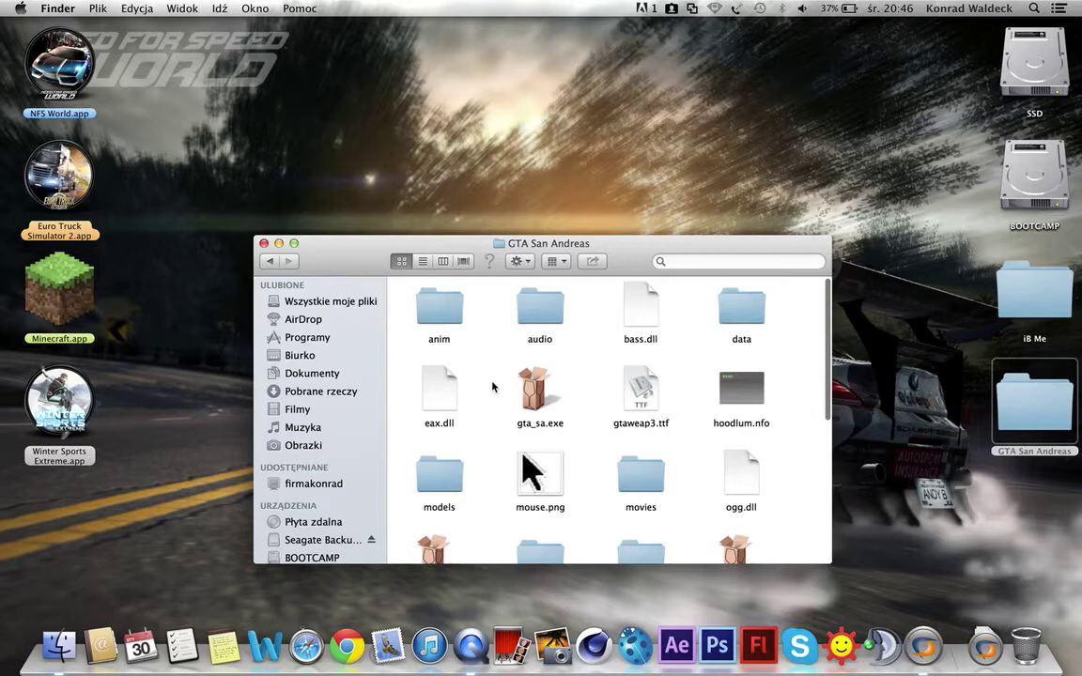
pyautogui.scroll(-5, 493, 389)
pyautogui.scroll(-3, 489, 375)
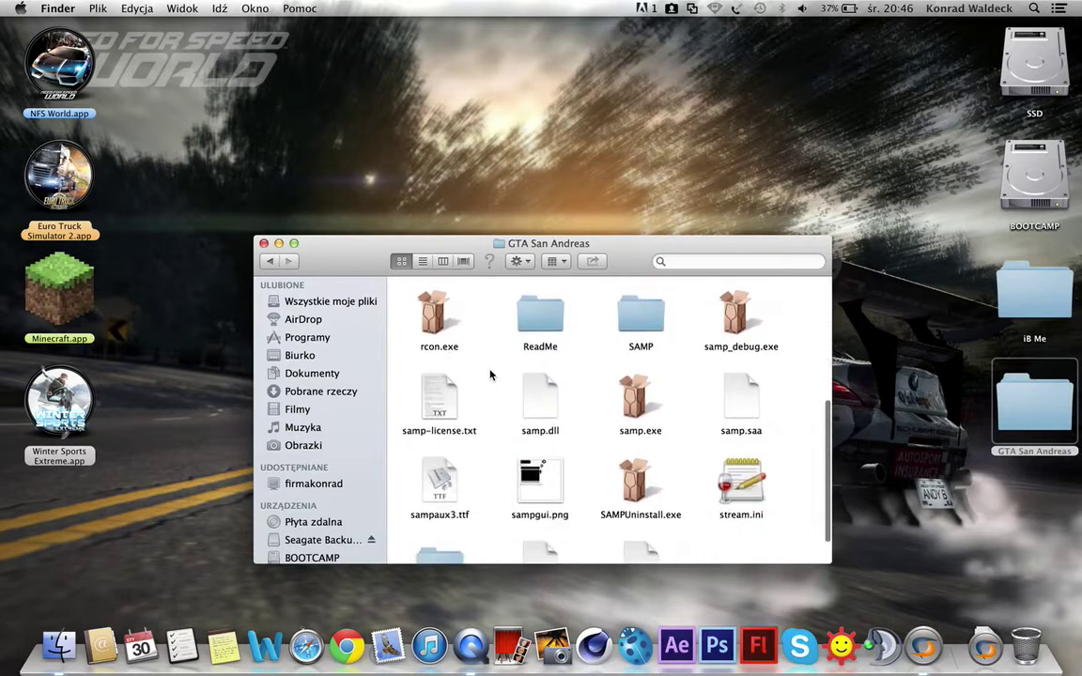
pyautogui.rightClick(633, 404)
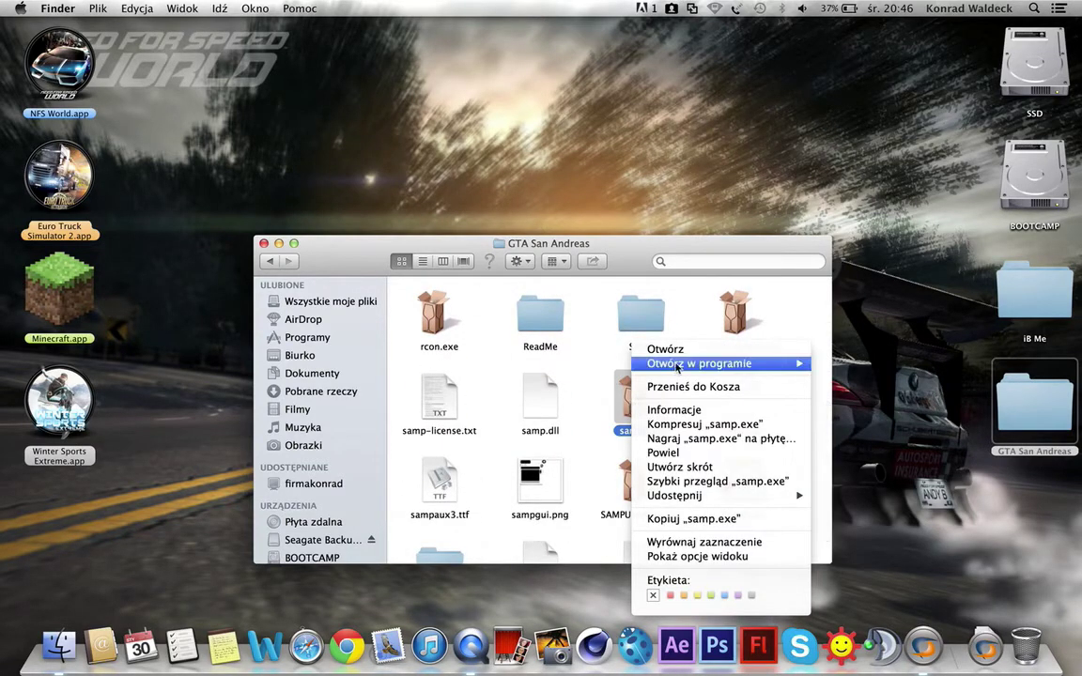
pyautogui.moveTo(677, 367)
pyautogui.click(888, 405)
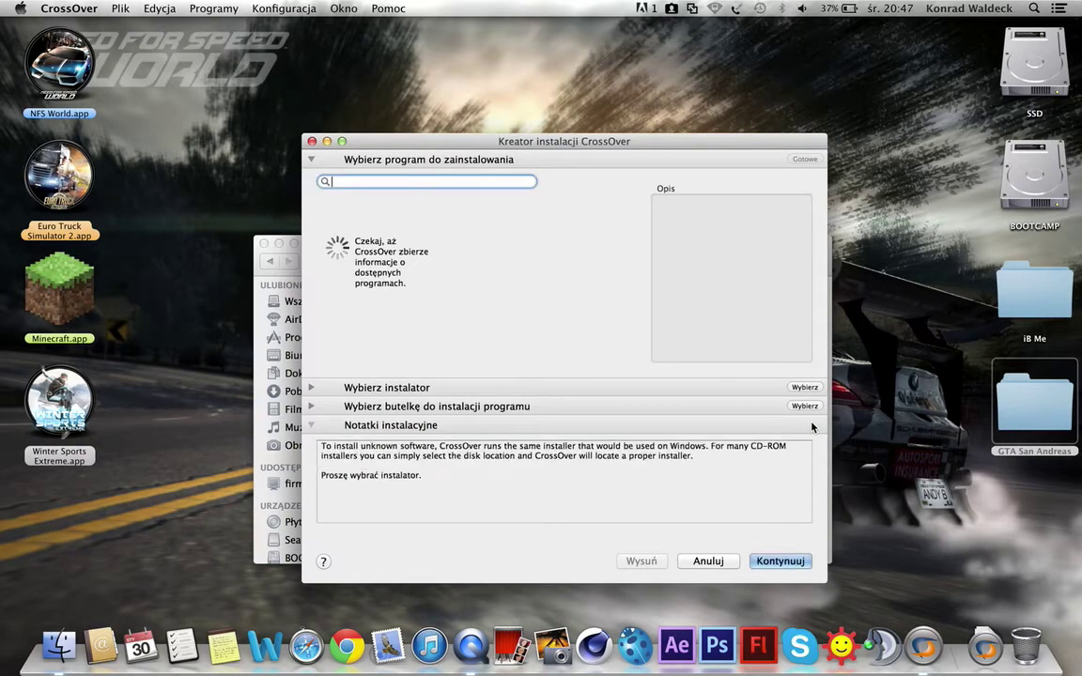
# Step: Accept the detected installer and bottle and run samp.exe in CrossOver
pyautogui.click(780, 562)
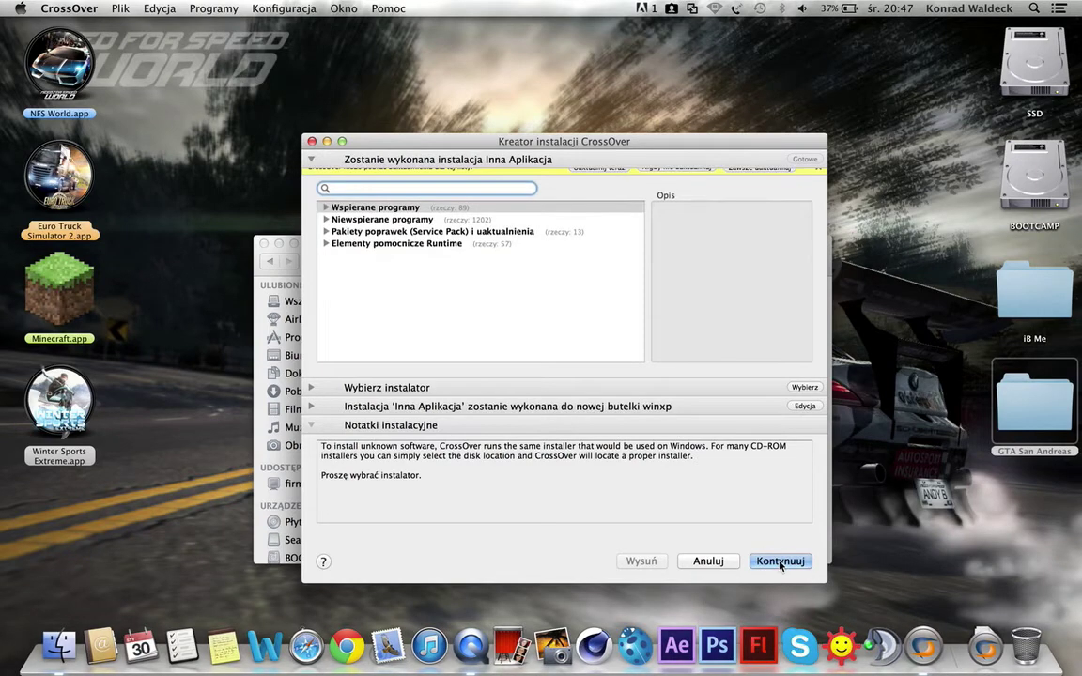
pyautogui.click(776, 562)
pyautogui.click(771, 562)
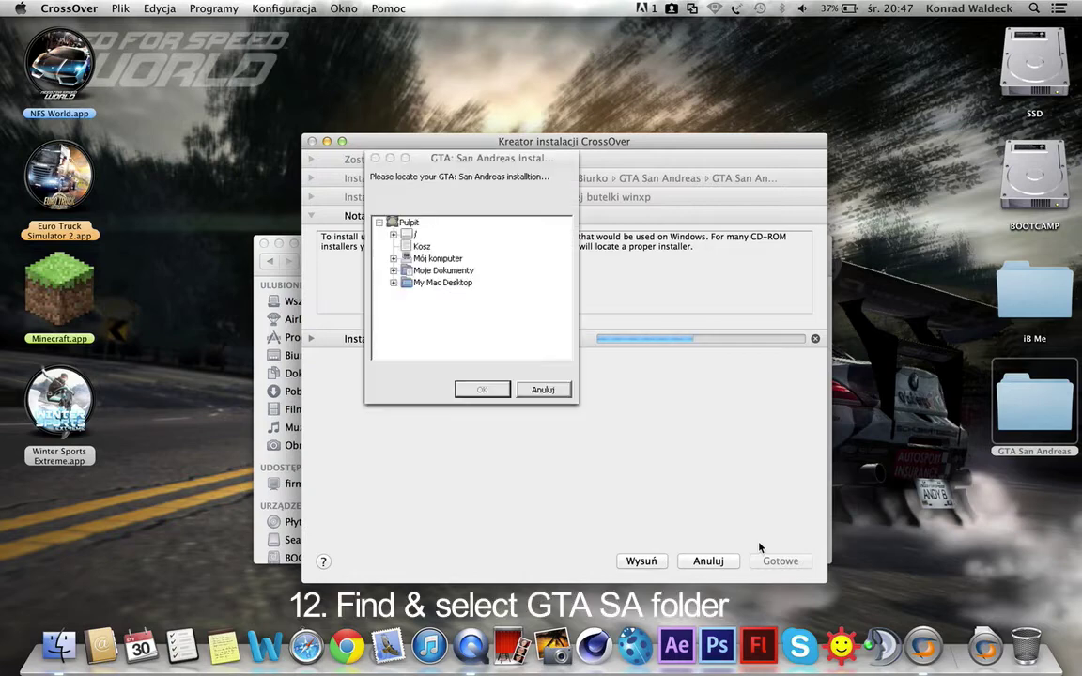
# Step: Point SA-MP to the game folder My Mac Desktop > GTA San Andreas > GTA San Andreas
pyautogui.click(393, 284)
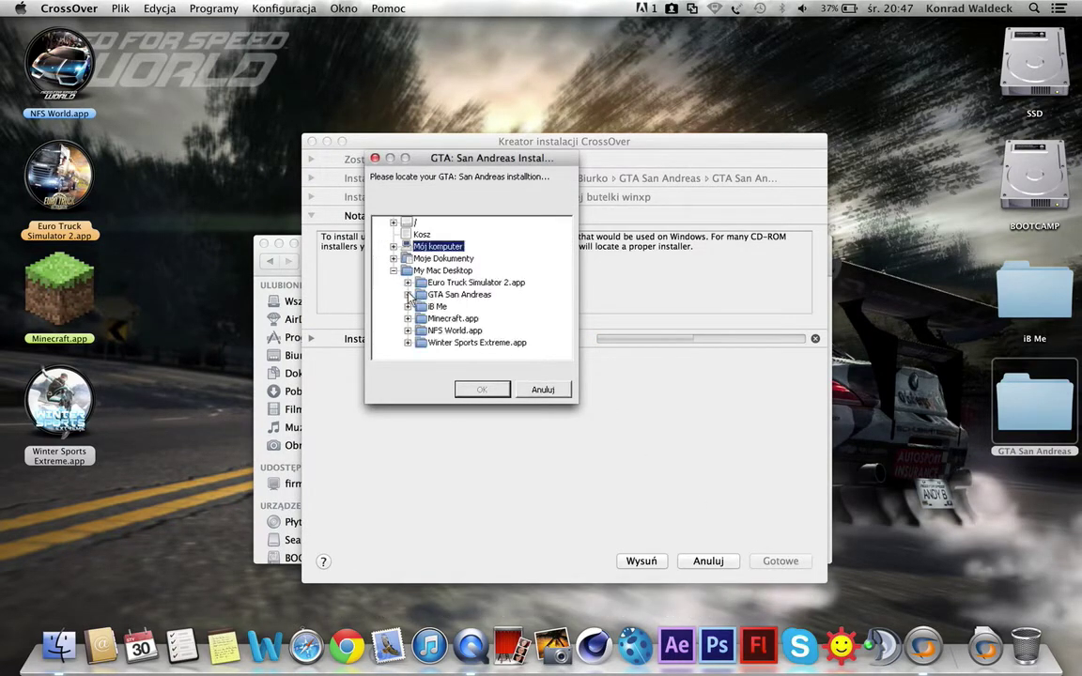
pyautogui.click(407, 295)
pyautogui.click(459, 309)
pyautogui.click(422, 307)
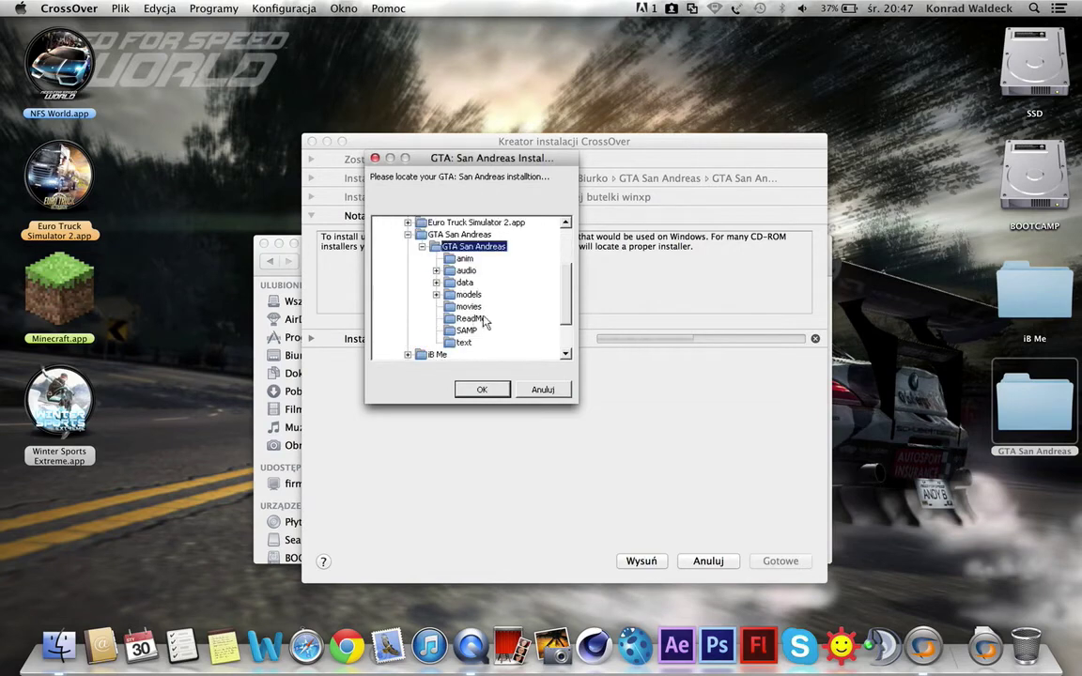
pyautogui.click(482, 391)
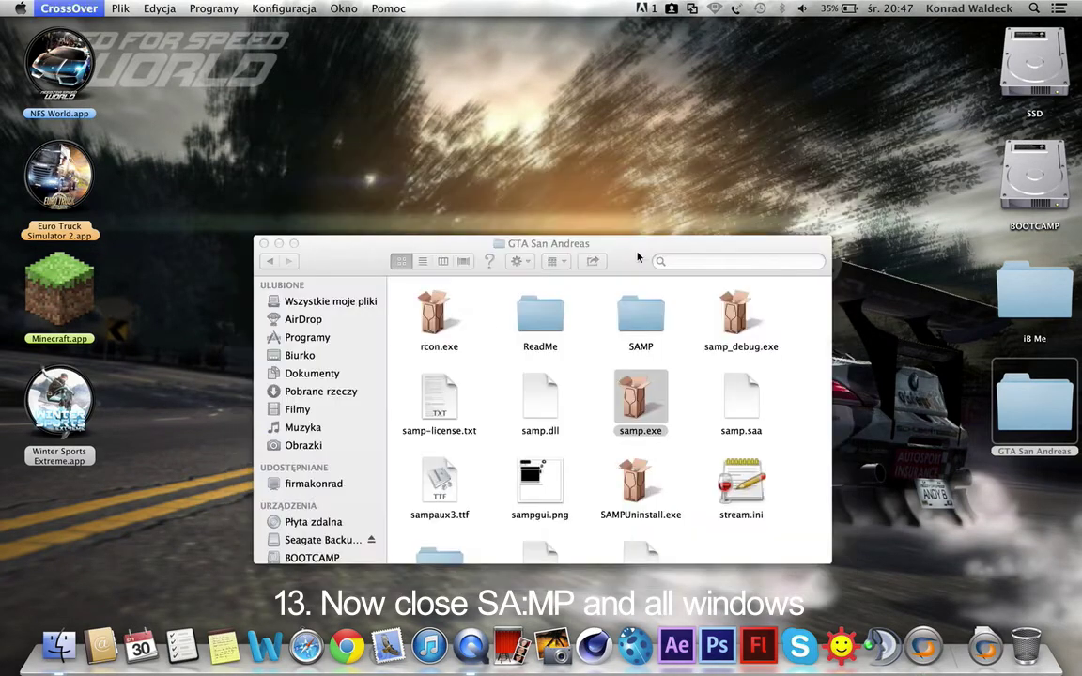
# Step: Launch San Andreas Multiplayer from the Launchpad application list
pyautogui.moveTo(635, 247); pyautogui.dragTo(632, 216)
pyautogui.click(841, 379)
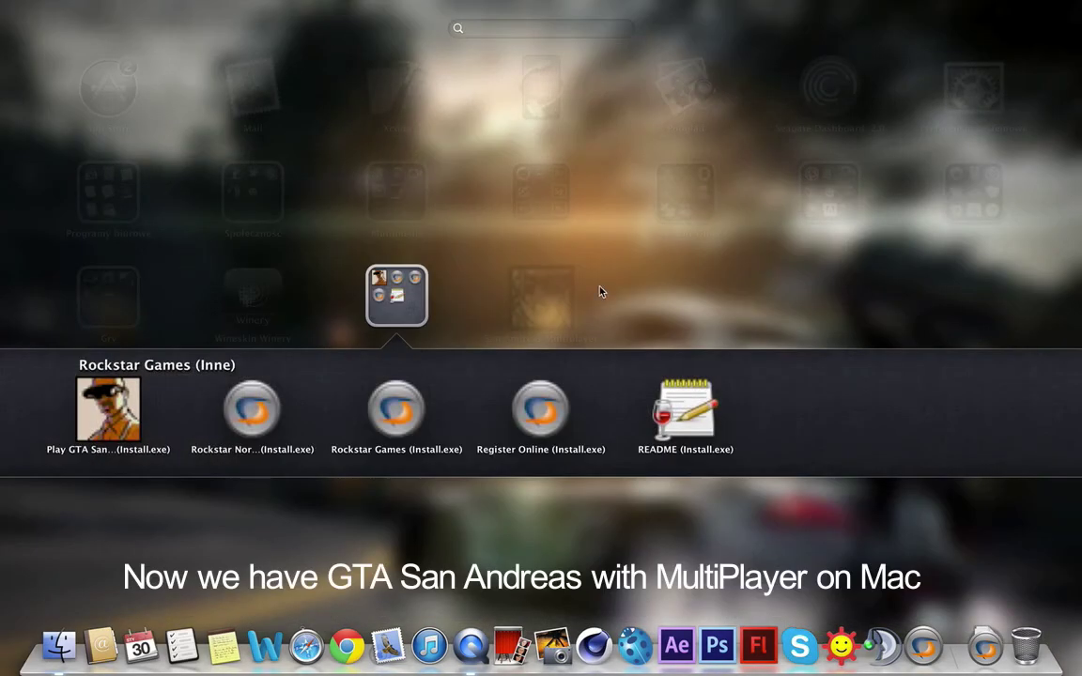
pyautogui.click(591, 289)
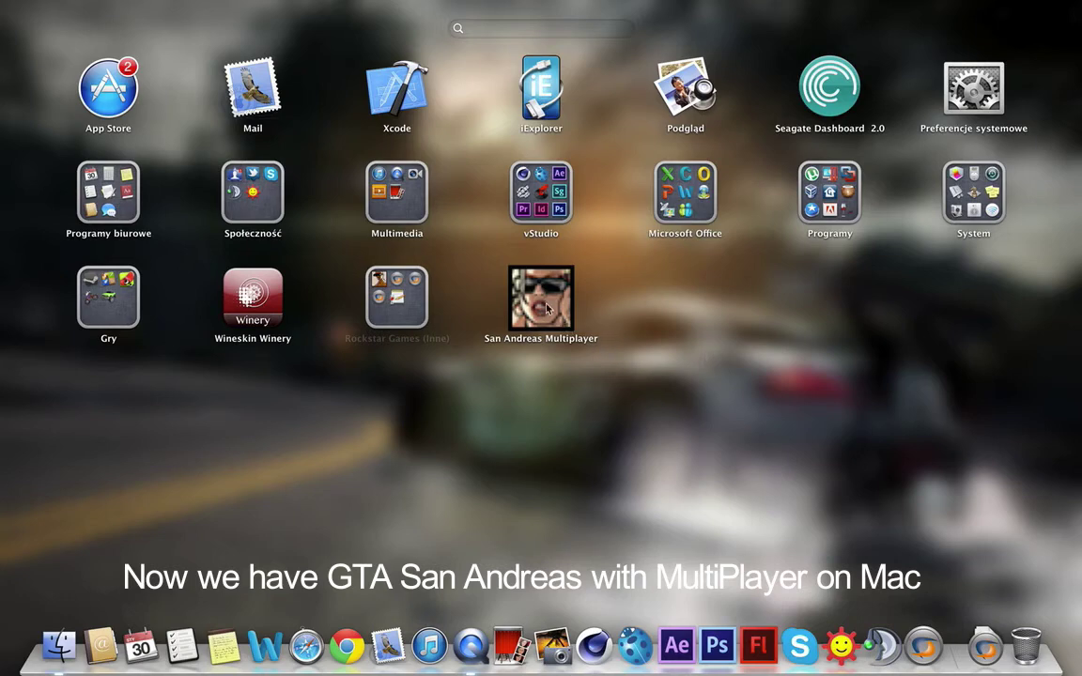
pyautogui.click(545, 303)
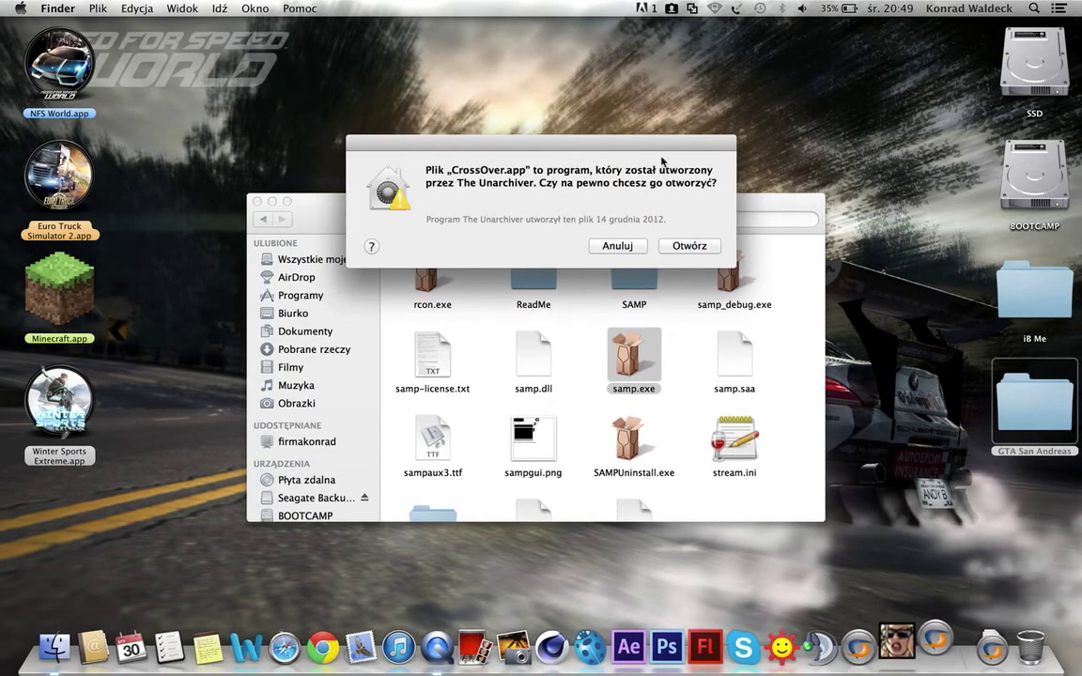
# Step: Allow CrossOver to open, choose Przenieś do katalogu Programy, and bring up the SA-MP window
pyautogui.click(691, 245)
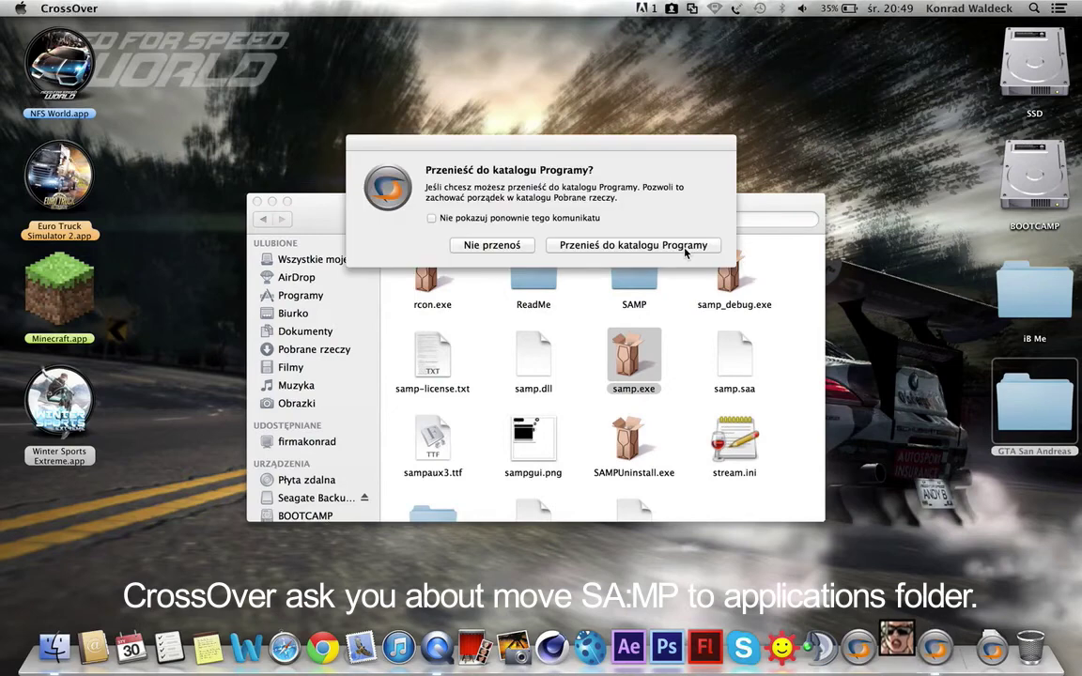
pyautogui.click(613, 248)
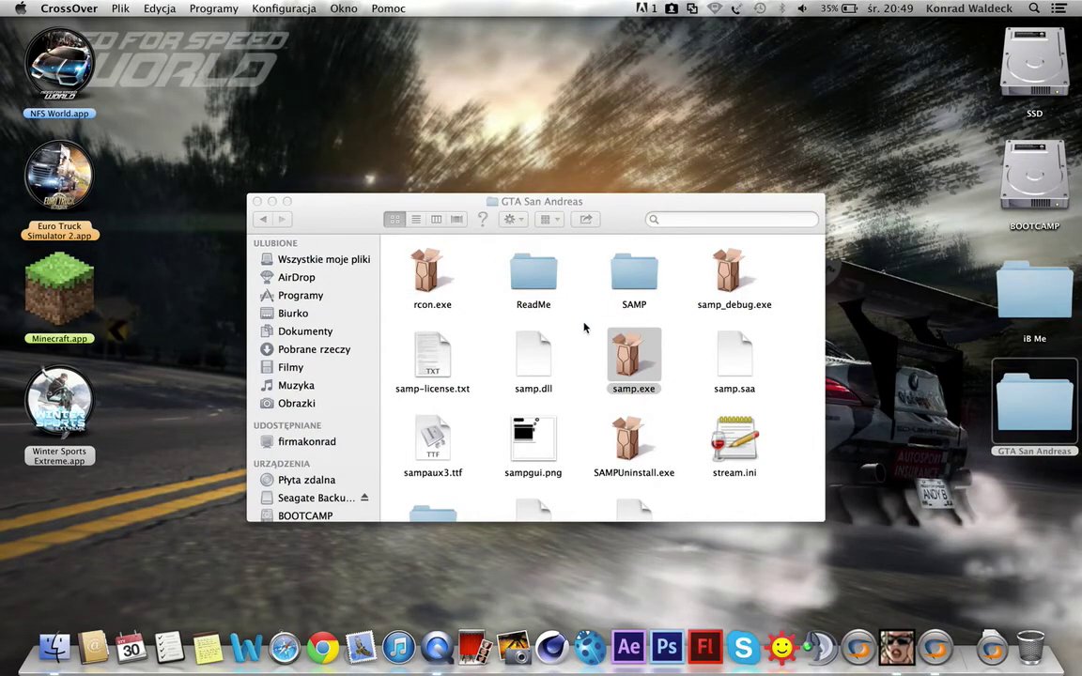
pyautogui.click(993, 647)
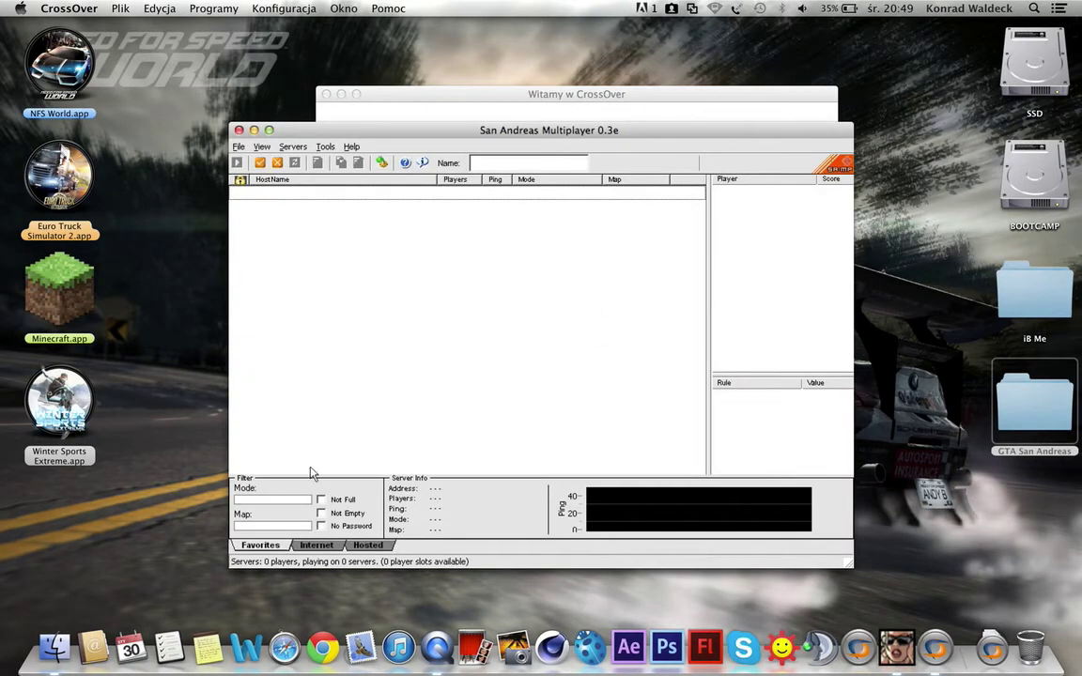
# Step: List Internet servers, enter the player nickname, and filter the game mode by 'pol'
pyautogui.click(318, 546)
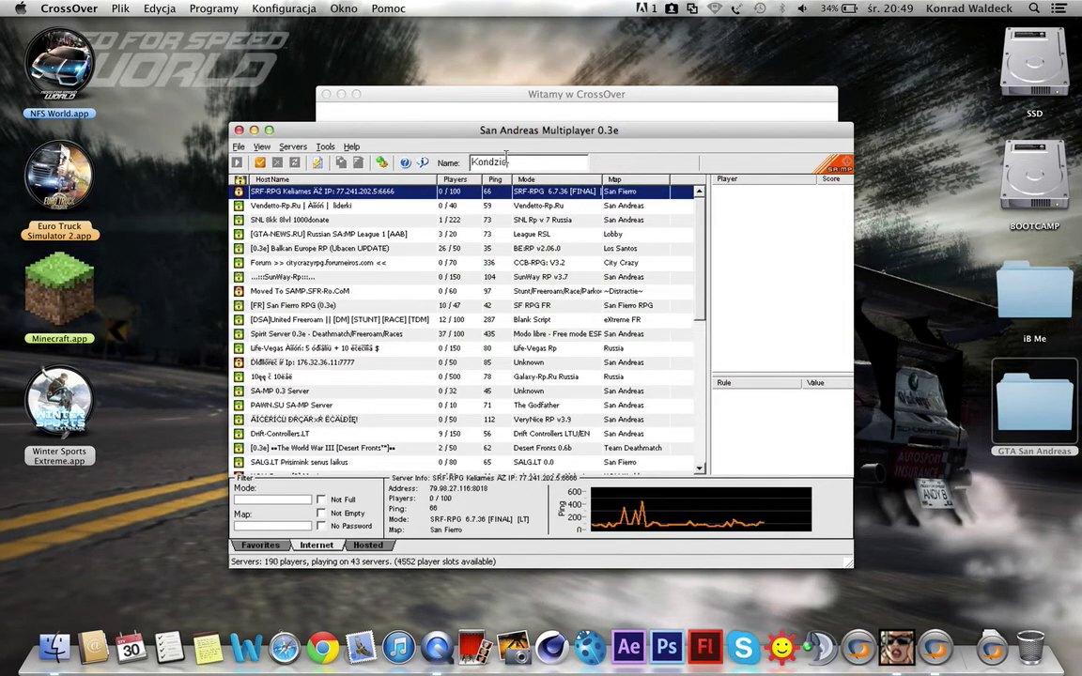
pyautogui.write('912')
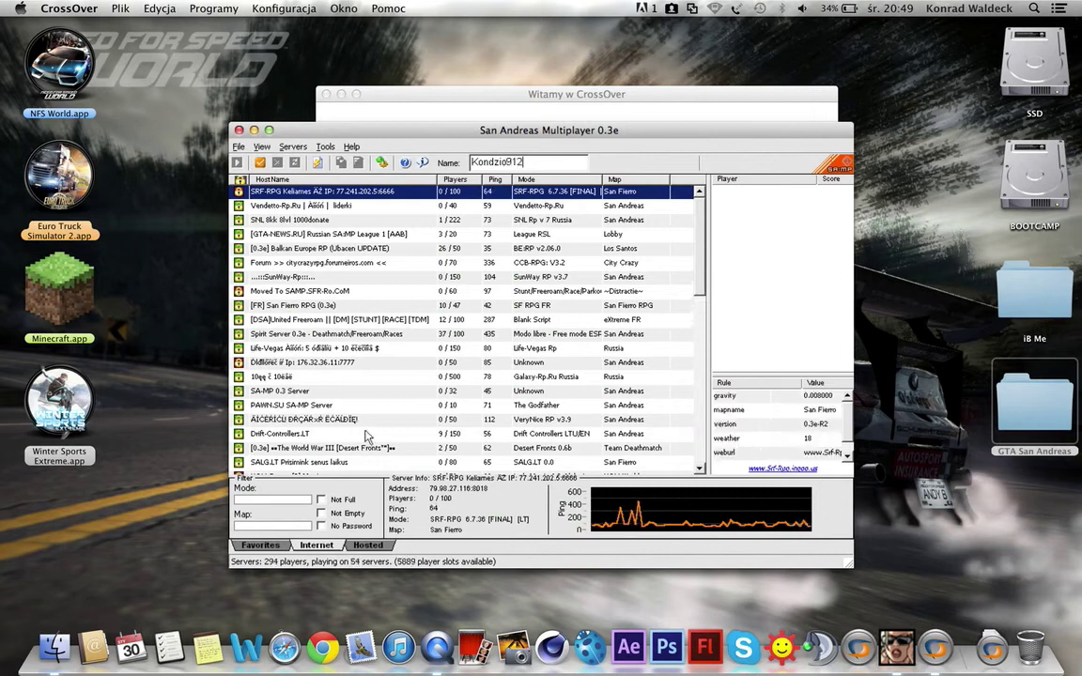
pyautogui.click(286, 500)
pyautogui.write('pol')
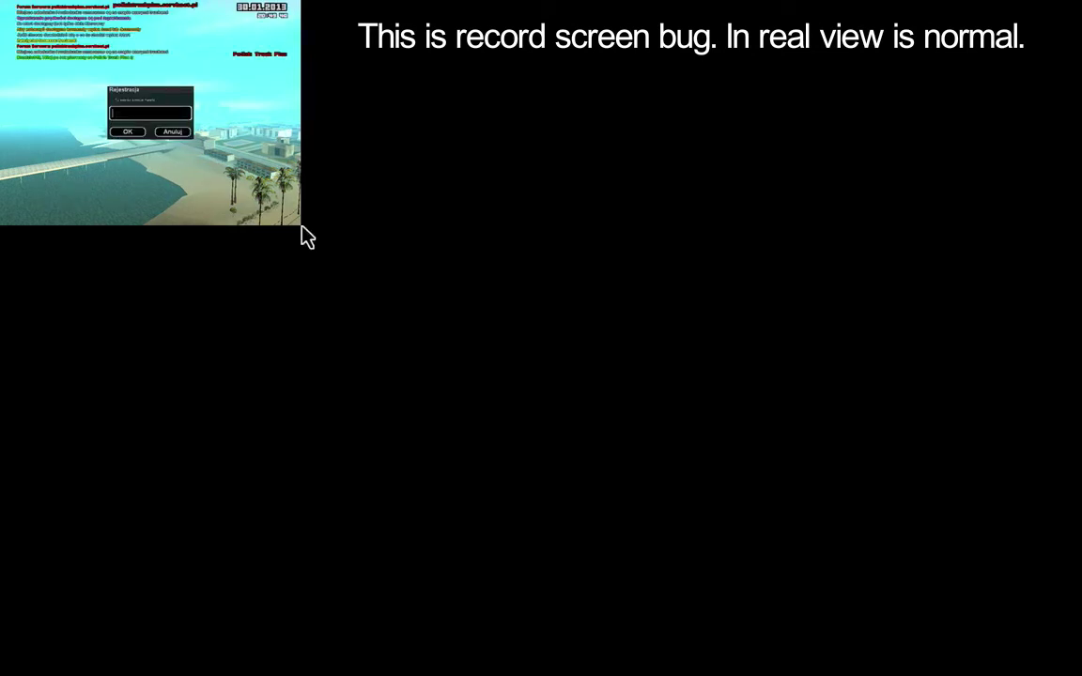
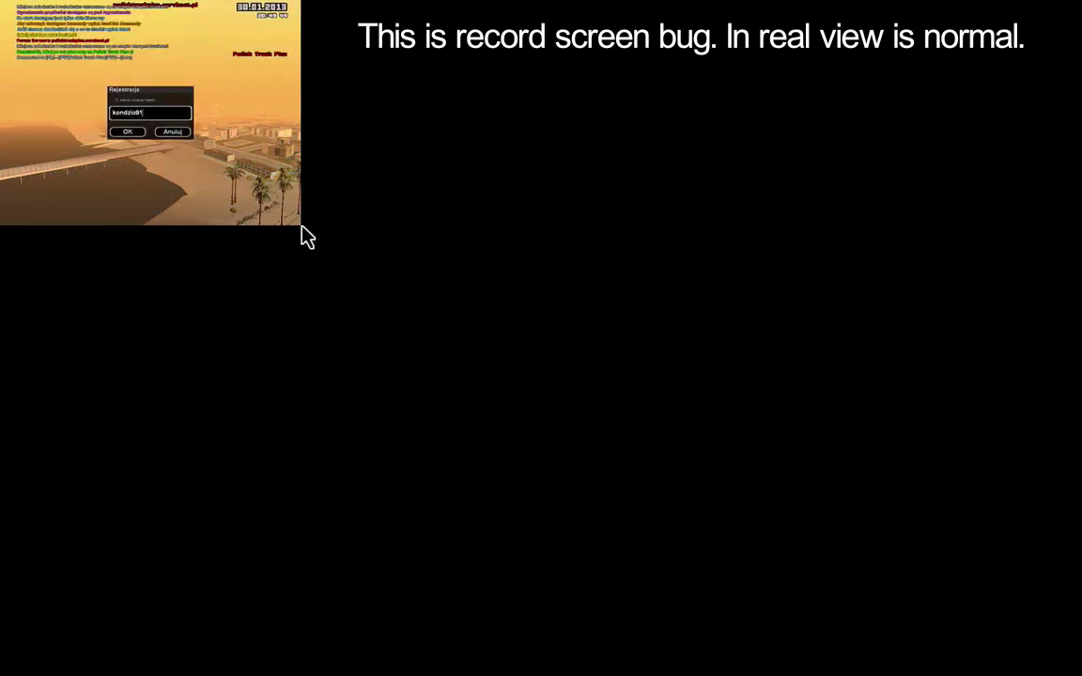